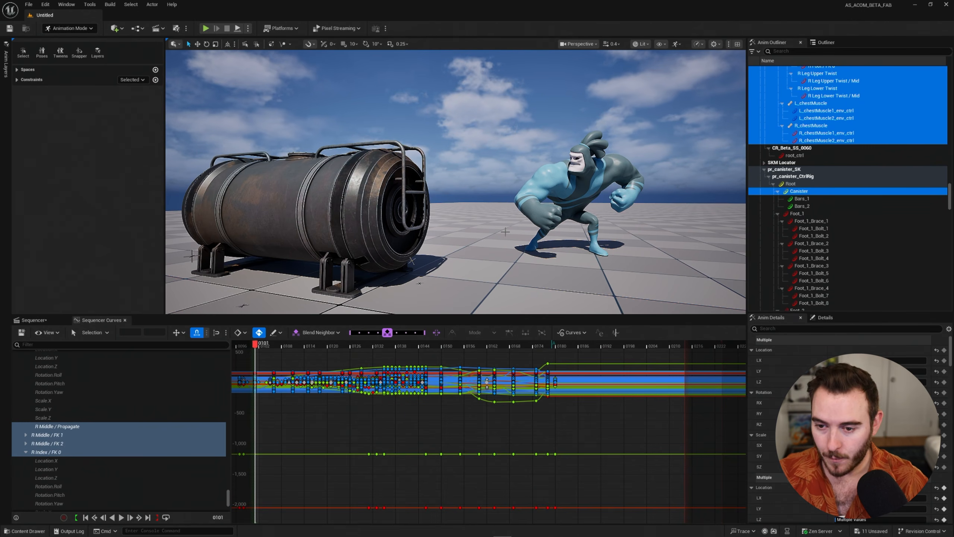
# Play through the character's canister throw animation and review the motion around the lift and throw.
pyautogui.moveTo(503, 234)
pyautogui.keyDown('alt'); pyautogui.mouseDown()
pyautogui.moveTo(524, 234)
pyautogui.moveTo(503, 237)
pyautogui.mouseUp(); pyautogui.keyUp('alt')
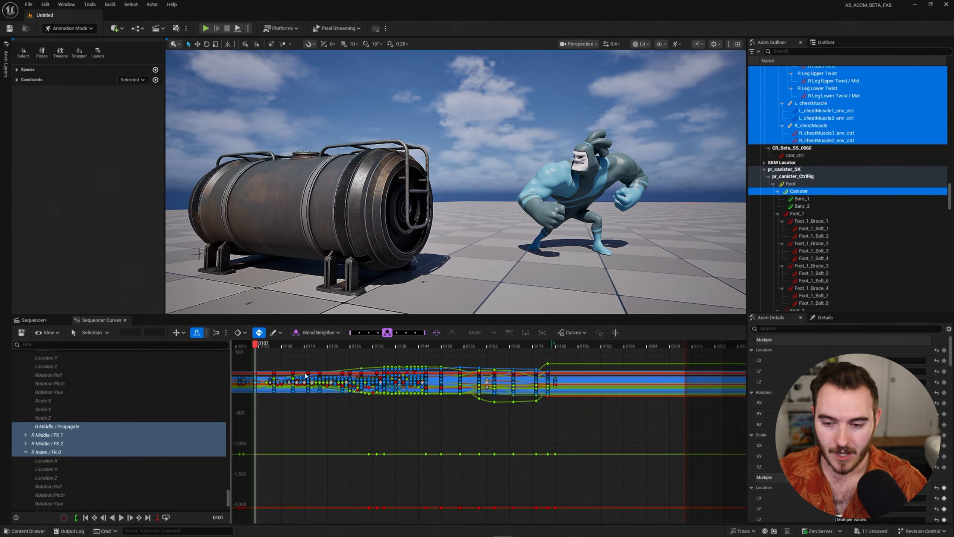
pyautogui.click(53, 320)
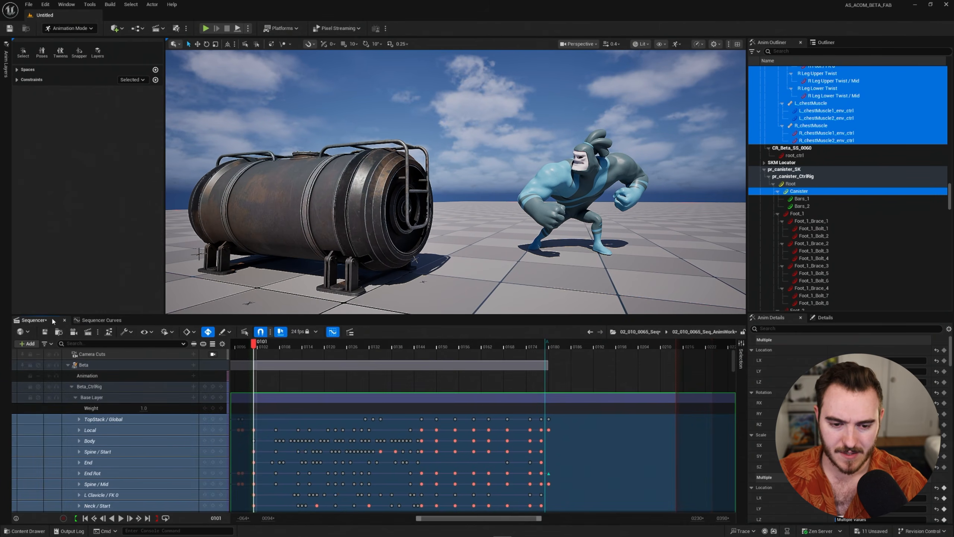
pyautogui.click(98, 319)
pyautogui.press('space')
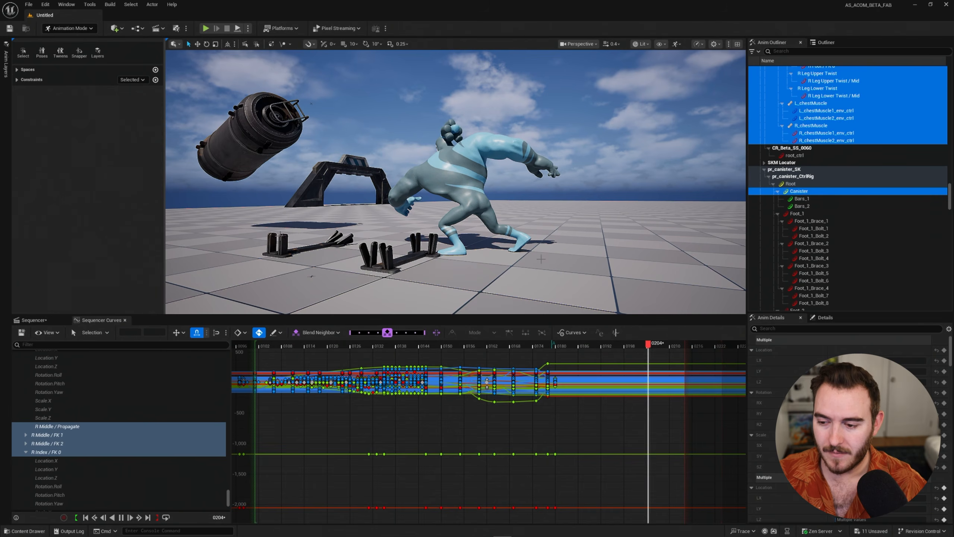
pyautogui.press('space')
pyautogui.moveTo(643, 343)
pyautogui.mouseDown()
pyautogui.moveTo(562, 345)
pyautogui.moveTo(659, 346)
pyautogui.mouseUp()
pyautogui.press('space')
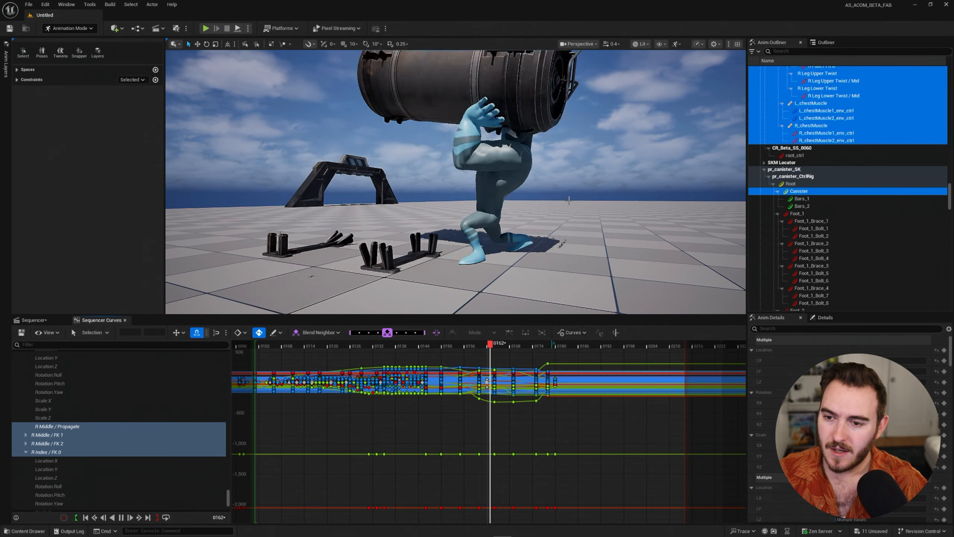
pyautogui.press('space')
pyautogui.moveTo(566, 209); pyautogui.dragTo(557, 233, button='right')
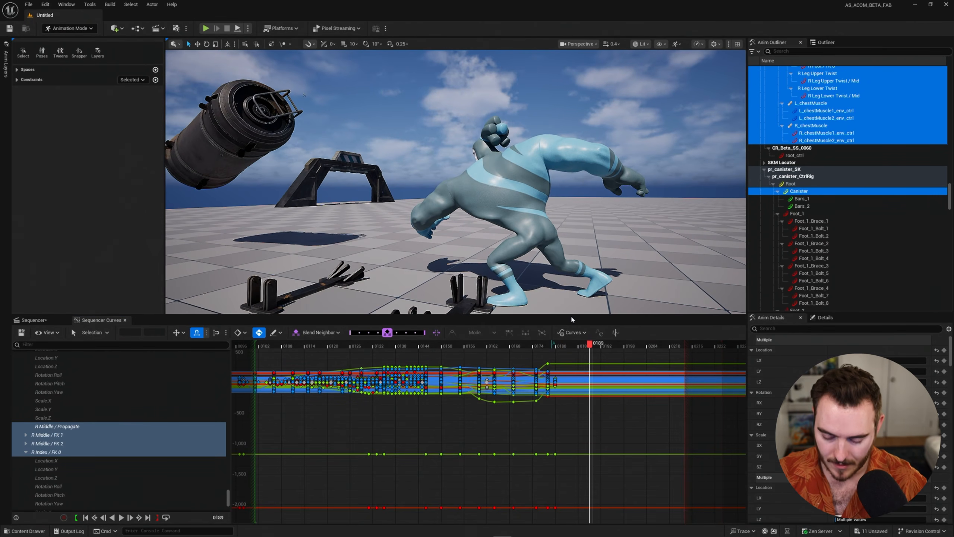
# Move the playhead to frame 0172, where the character crouches beneath the raised canister.
pyautogui.press(',')
pyautogui.press(',')
pyautogui.press(',')
pyautogui.press(',')
pyautogui.press(',')
pyautogui.press(',')
pyautogui.press(',')
pyautogui.press(',')
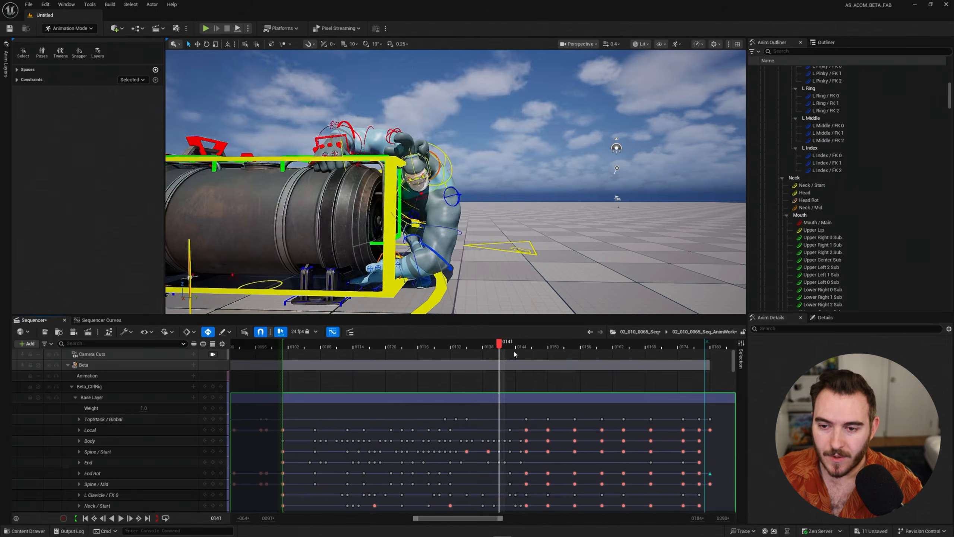
pyautogui.moveTo(502, 347); pyautogui.dragTo(657, 360)
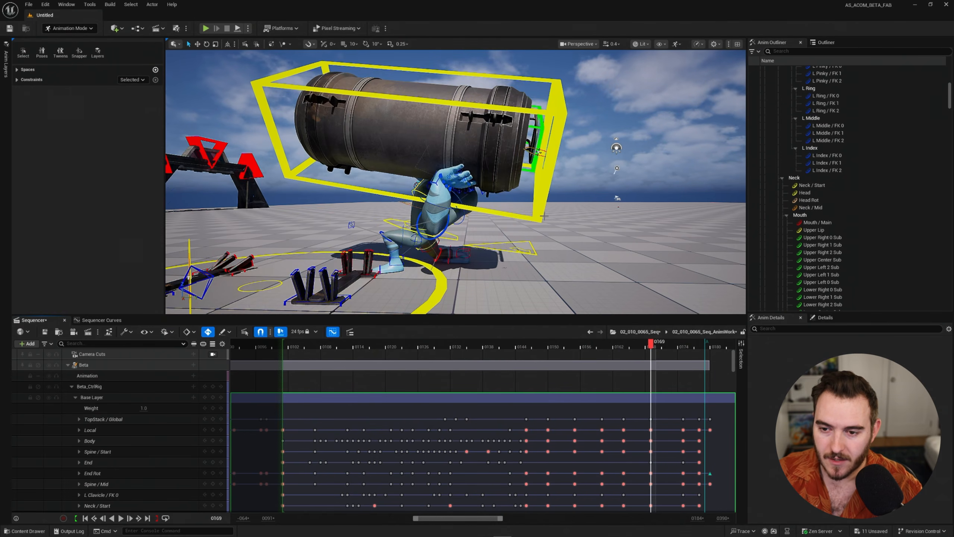
pyautogui.moveTo(545, 215); pyautogui.dragTo(532, 227, button='right')
pyautogui.moveTo(662, 346); pyautogui.dragTo(669, 352)
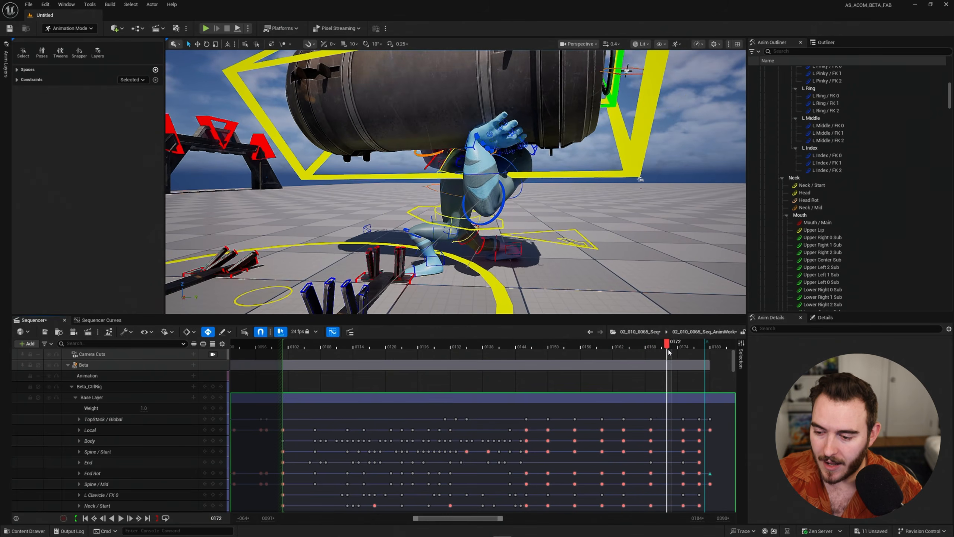
pyautogui.moveTo(583, 245); pyautogui.dragTo(576, 247, button='right')
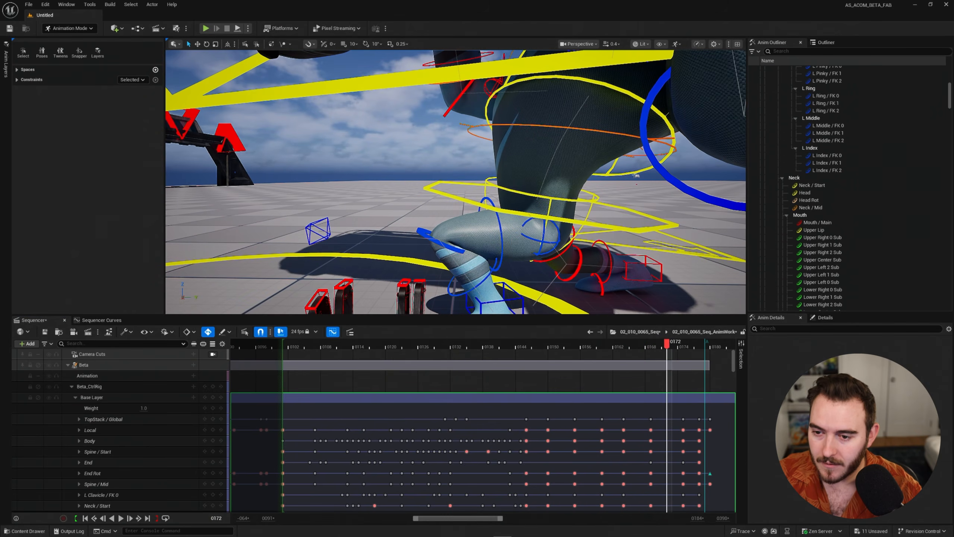
# Select the Body, Spine / Start, End, Neck / Mid and Head controls on the character rig.
pyautogui.click(473, 203)
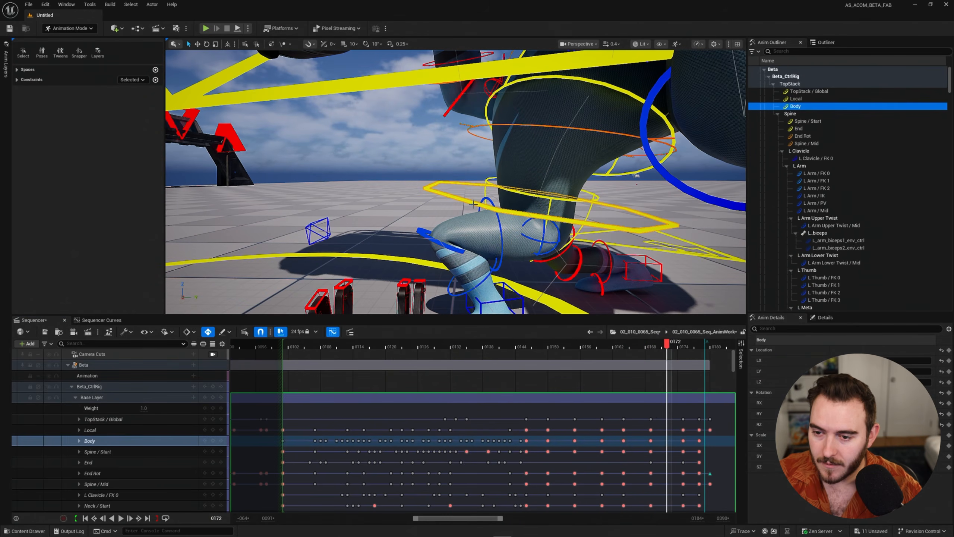
pyautogui.keyDown('shift'); pyautogui.click(550, 199); pyautogui.keyUp('shift')
pyautogui.moveTo(576, 193); pyautogui.dragTo(553, 196, button='right')
pyautogui.keyDown('shift'); pyautogui.click(524, 218); pyautogui.keyUp('shift')
pyautogui.keyDown('alt'); pyautogui.moveTo(544, 195); pyautogui.dragTo(488, 197); pyautogui.keyUp('alt')
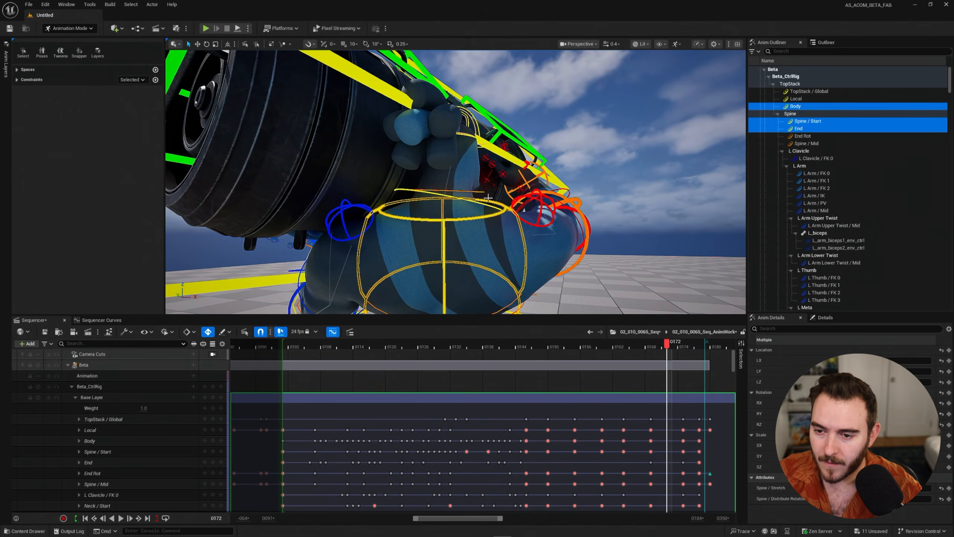
pyautogui.keyDown('shift'); pyautogui.click(481, 193); pyautogui.keyUp('shift')
pyautogui.moveTo(481, 193); pyautogui.dragTo(440, 219, button='right')
pyautogui.keyDown('shift'); pyautogui.click(535, 216); pyautogui.keyUp('shift')
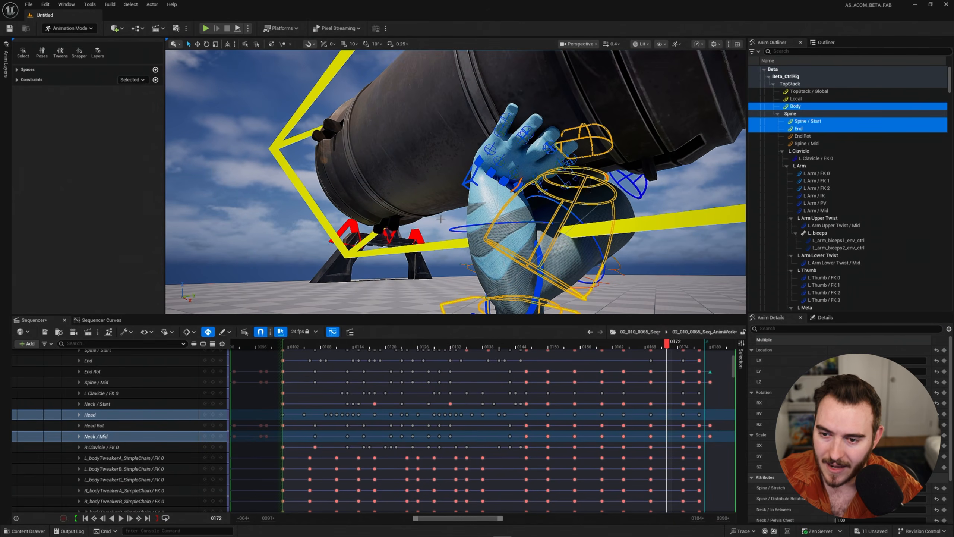
# Add the L Arm / IK and L Arm / PV controls to the selection.
pyautogui.keyDown('shift'); pyautogui.click(473, 183); pyautogui.keyUp('shift')
pyautogui.moveTo(473, 183); pyautogui.dragTo(380, 204, button='right')
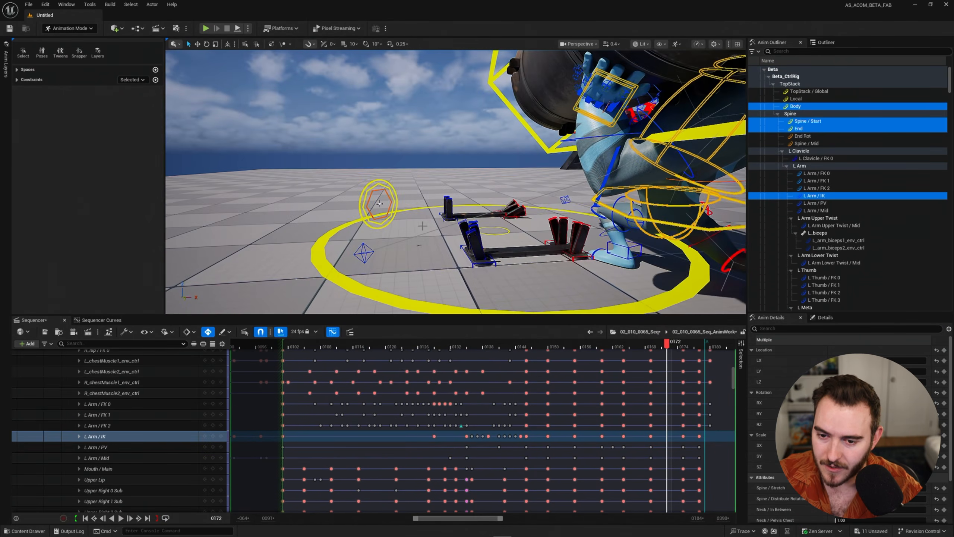
pyautogui.keyDown('shift'); pyautogui.click(363, 254); pyautogui.keyUp('shift')
pyautogui.moveTo(363, 254); pyautogui.dragTo(462, 259, button='right')
# Add the R Arm / FK 2, FK 1 and FK 0 controls to the selection.
pyautogui.keyDown('shift'); pyautogui.click(535, 152); pyautogui.keyUp('shift')
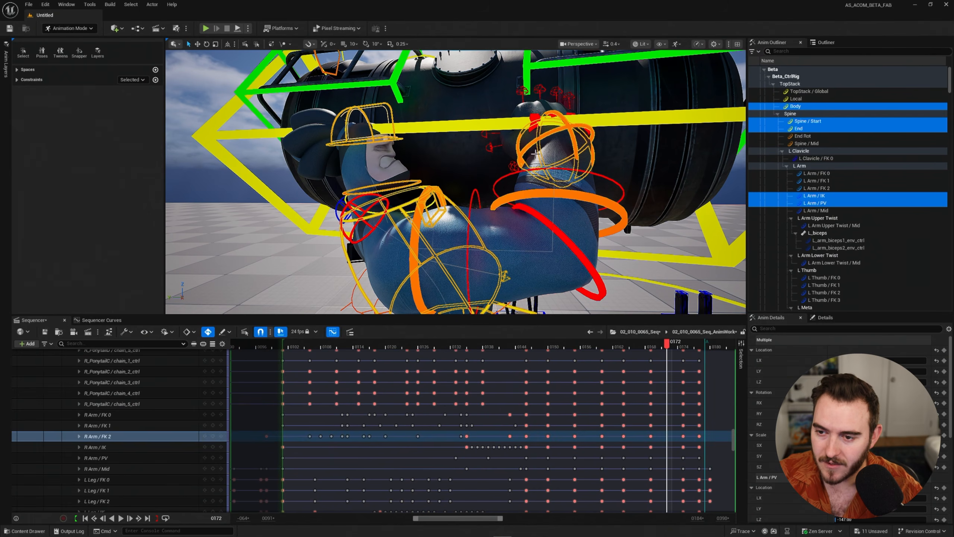
pyautogui.keyDown('shift'); pyautogui.click(432, 212); pyautogui.keyUp('shift')
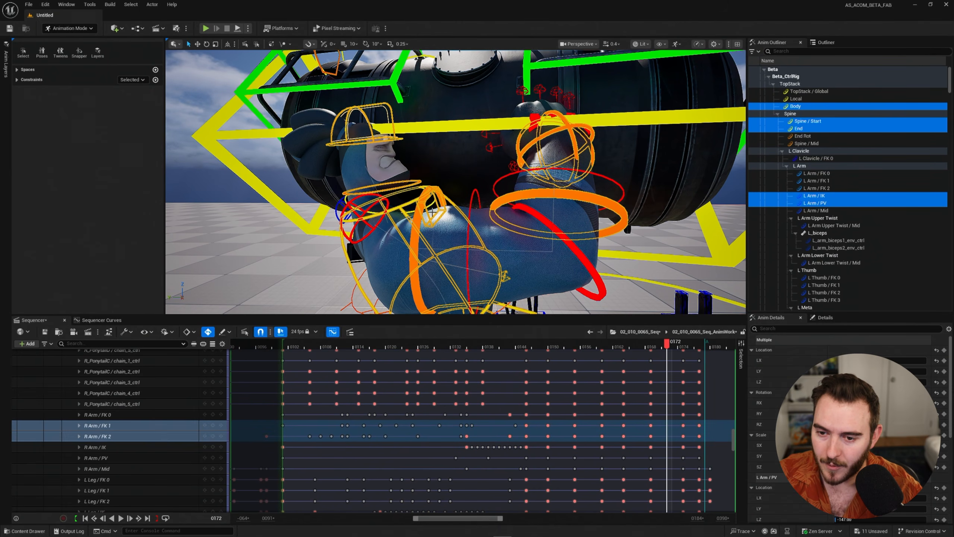
pyautogui.keyDown('shift'); pyautogui.click(415, 243); pyautogui.keyUp('shift')
pyautogui.moveTo(415, 243); pyautogui.dragTo(489, 233, button='right')
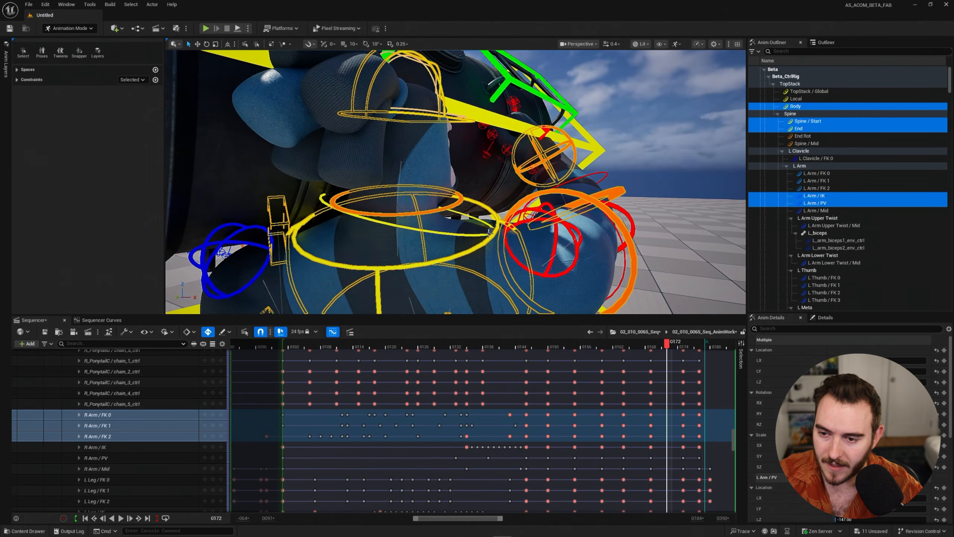
pyautogui.keyDown('alt'); pyautogui.moveTo(490, 233); pyautogui.dragTo(491, 233); pyautogui.keyUp('alt')
# Add the clavicle controls and the Canister control to the selection, and show their animation curves.
pyautogui.keyDown('shift'); pyautogui.click(545, 275); pyautogui.keyUp('shift')
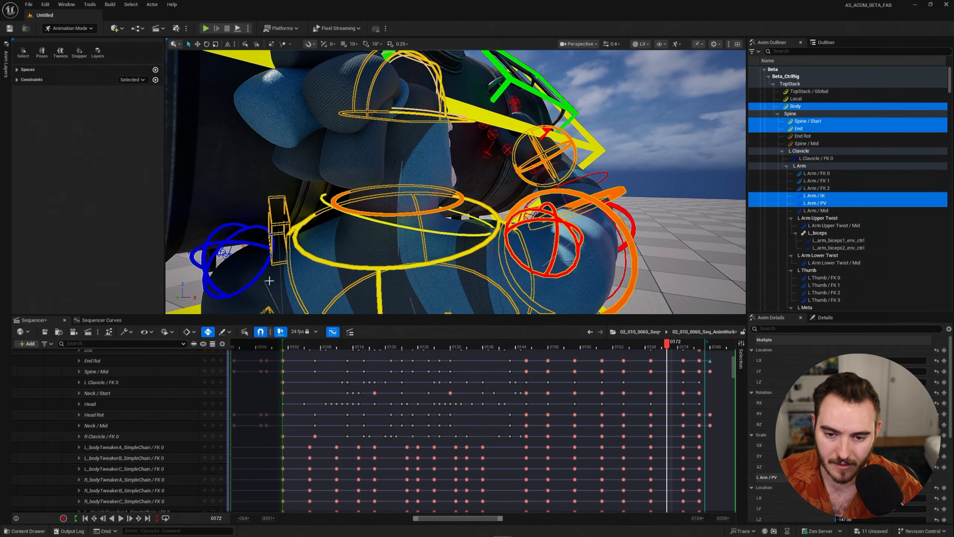
pyautogui.keyDown('shift'); pyautogui.click(256, 277); pyautogui.keyUp('shift')
pyautogui.keyDown('alt'); pyautogui.moveTo(374, 247); pyautogui.dragTo(379, 240, button='right'); pyautogui.keyUp('alt')
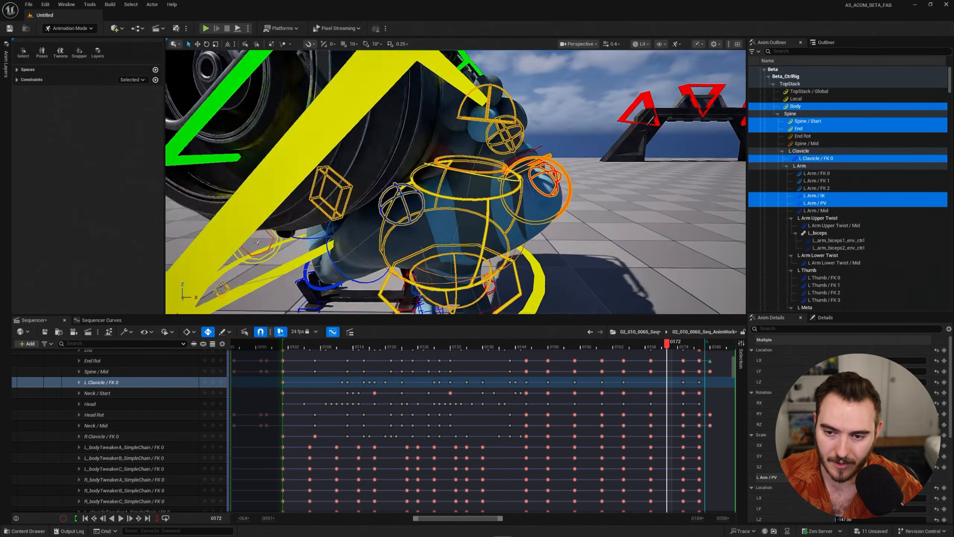
pyautogui.keyDown('alt'); pyautogui.moveTo(380, 241); pyautogui.dragTo(447, 193); pyautogui.keyUp('alt')
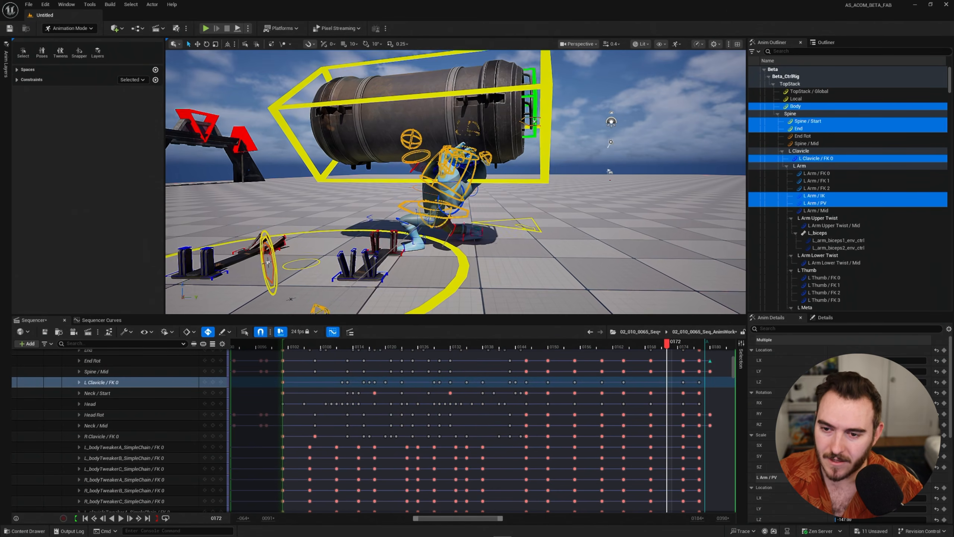
pyautogui.keyDown('shift'); pyautogui.click(548, 172); pyautogui.keyUp('shift')
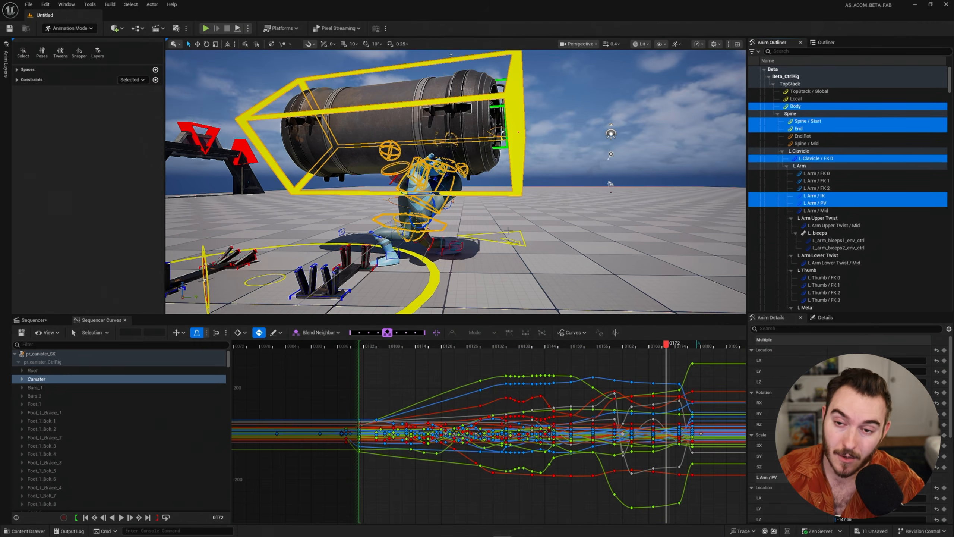
pyautogui.keyDown('alt'); pyautogui.moveTo(515, 160); pyautogui.dragTo(564, 166); pyautogui.keyUp('alt')
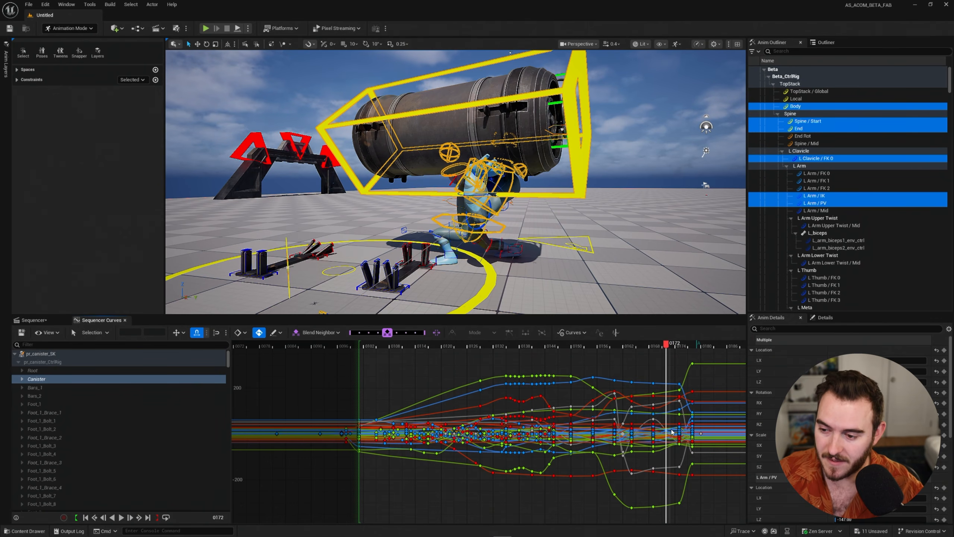
# Key all selected controls at frame 0172 and select the new column of keys on the curves.
pyautogui.moveTo(662, 377); pyautogui.dragTo(613, 411, button='right')
pyautogui.moveTo(579, 379); pyautogui.dragTo(475, 370, button='right')
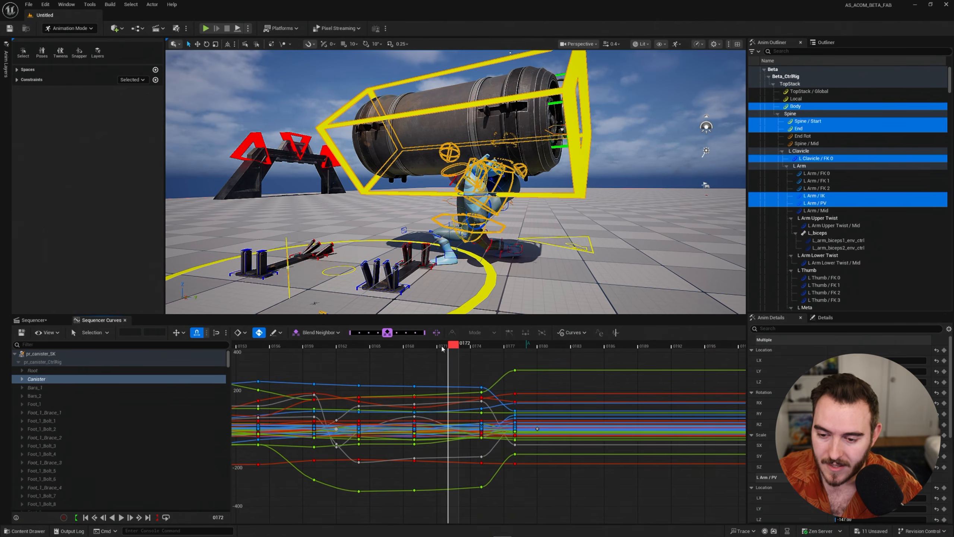
pyautogui.moveTo(443, 345); pyautogui.dragTo(450, 369)
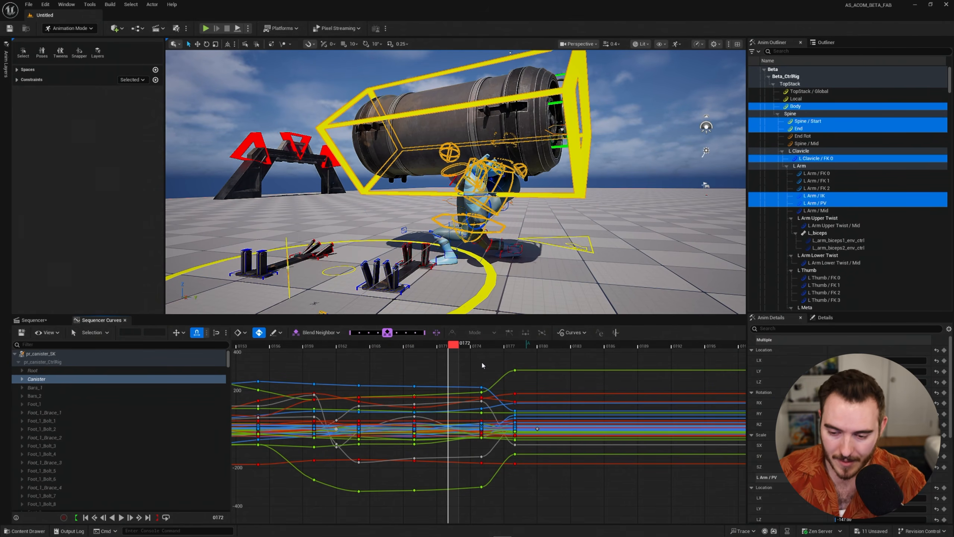
pyautogui.press('s')
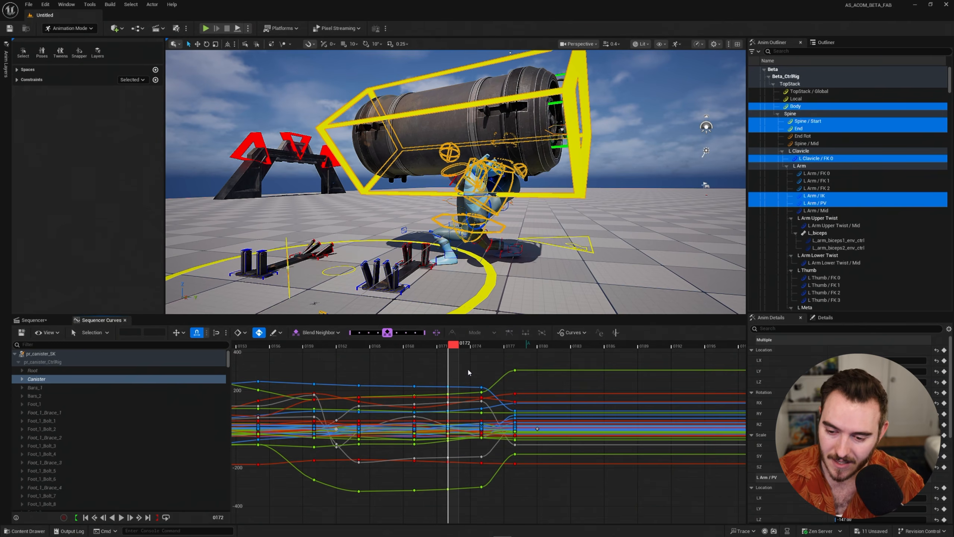
pyautogui.moveTo(440, 364); pyautogui.dragTo(473, 516)
pyautogui.scroll(3, 556, 410)
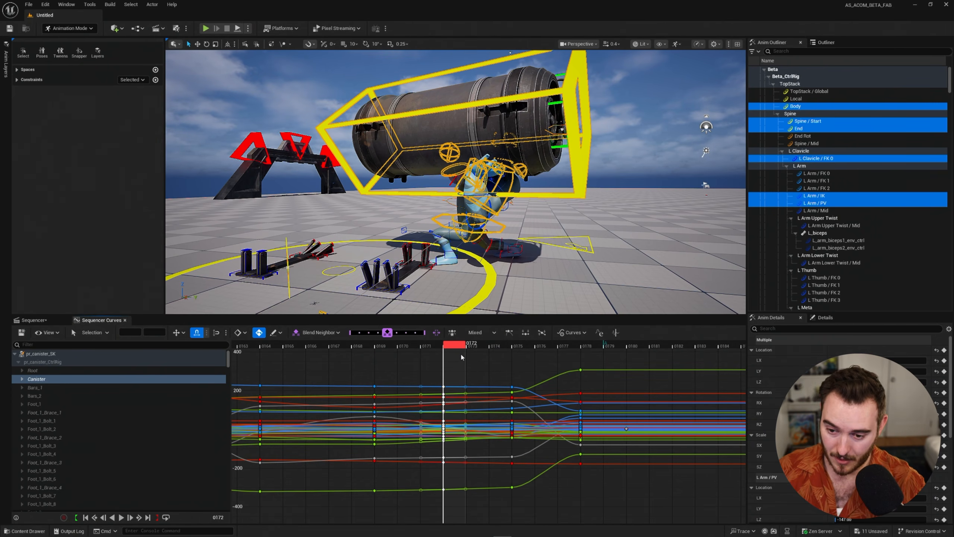
# Scrub between frames 0169 and 0175 and back to 0172 to compare the neighbouring poses.
pyautogui.click(377, 345)
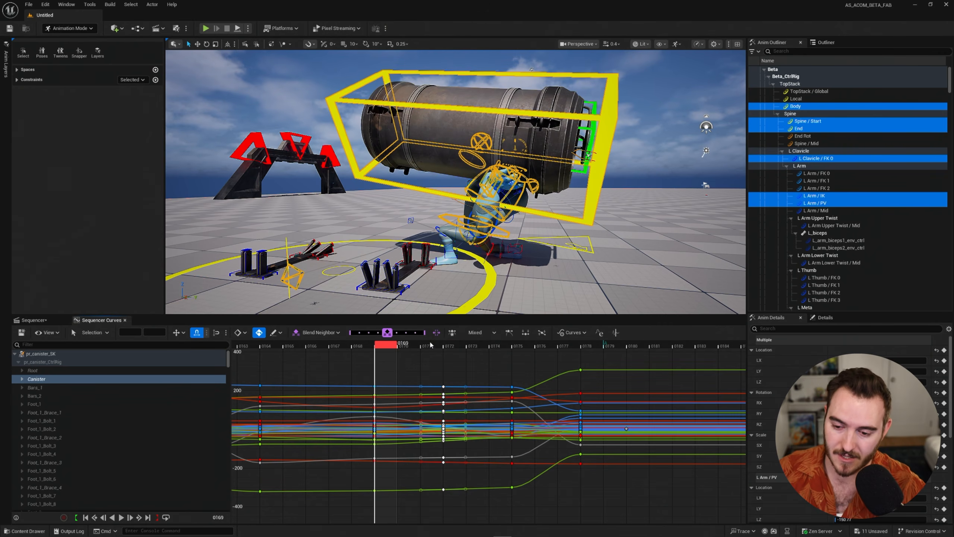
pyautogui.click(513, 348)
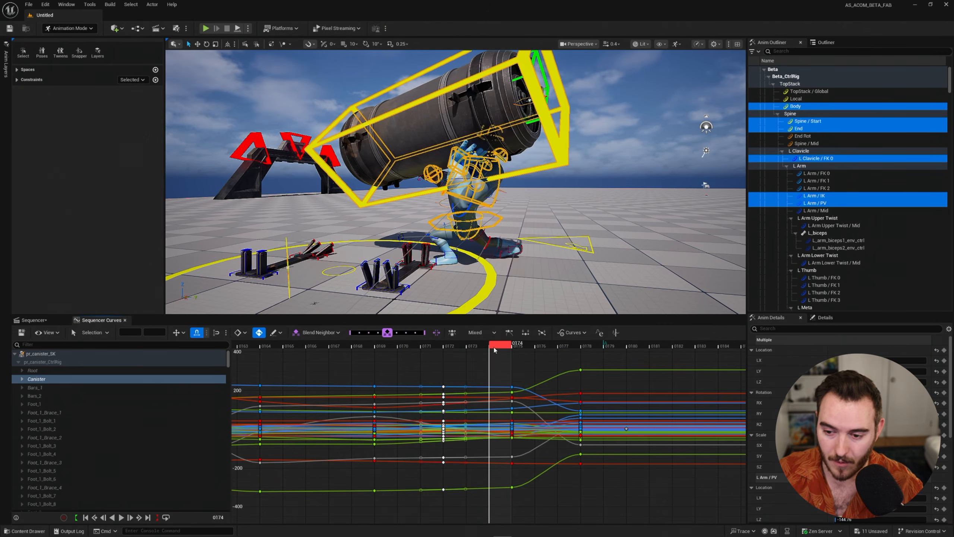
pyautogui.click(516, 348)
pyautogui.moveTo(527, 349); pyautogui.dragTo(445, 358)
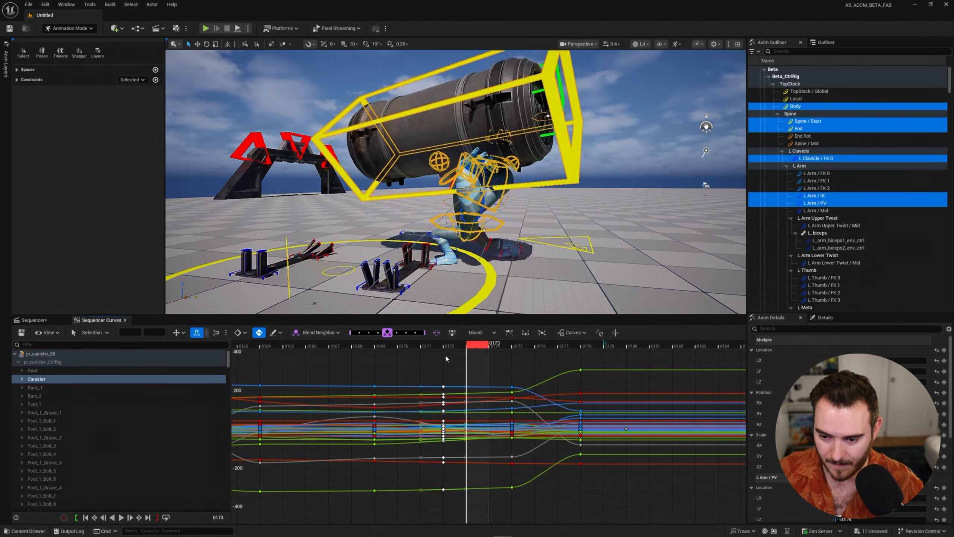
pyautogui.moveTo(445, 358); pyautogui.dragTo(417, 357)
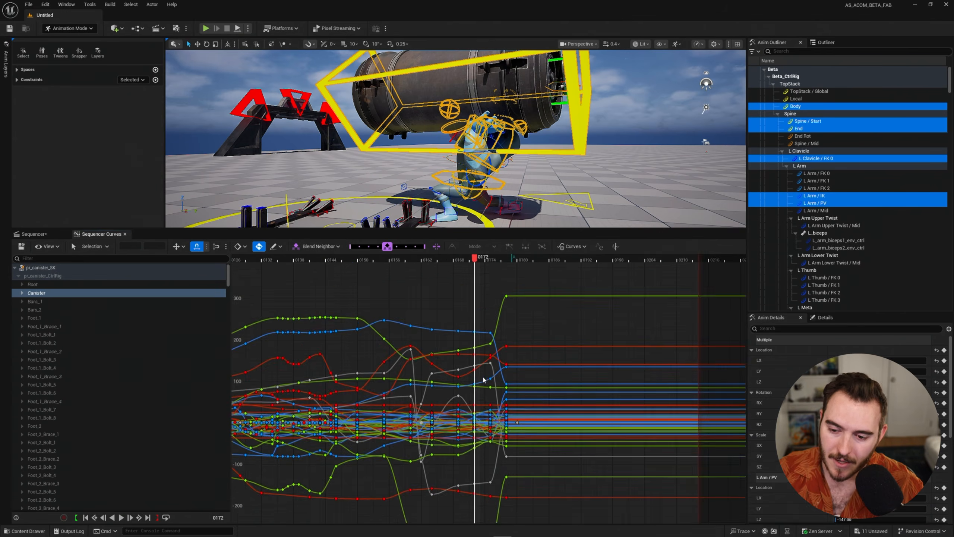
# Enlarge the curve view around frame 0172 and examine the key on the L Arm / IK Location.X curve.
pyautogui.scroll(4, 485, 378)
pyautogui.scroll(3, 486, 357)
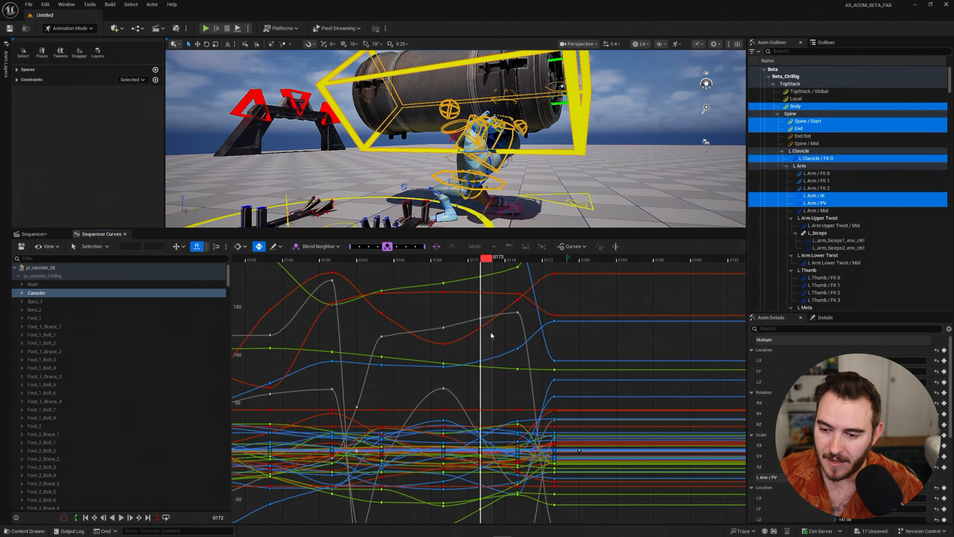
pyautogui.scroll(3, 492, 394)
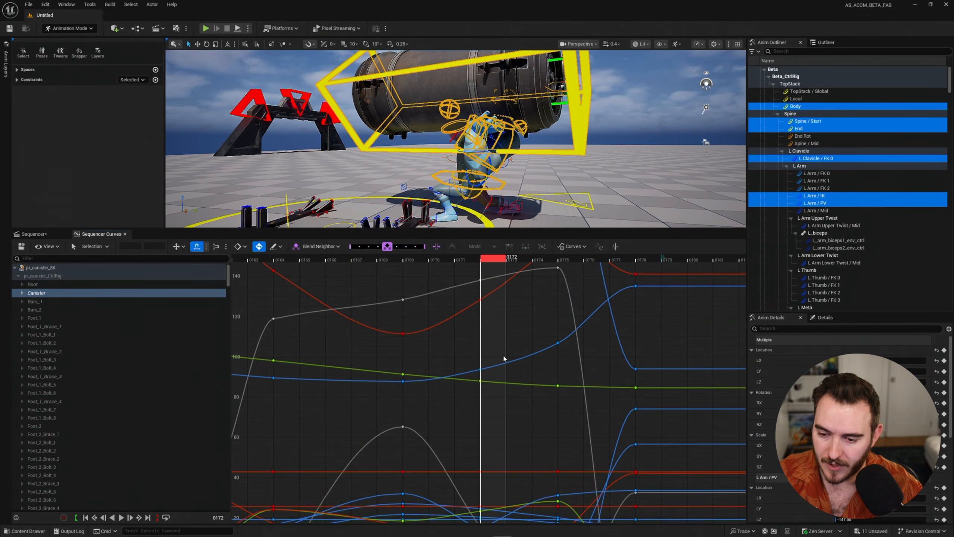
pyautogui.moveTo(499, 364); pyautogui.dragTo(492, 448, button='right')
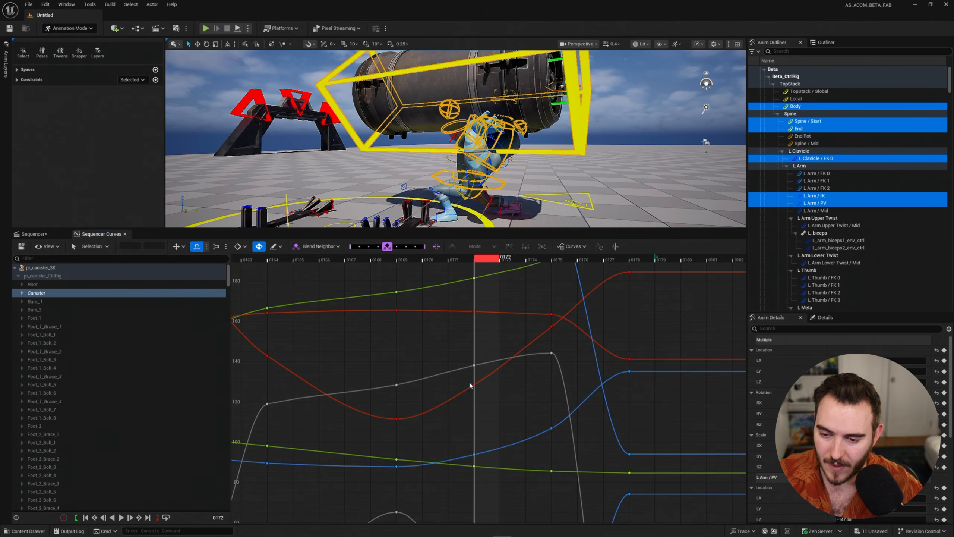
pyautogui.moveTo(473, 388)
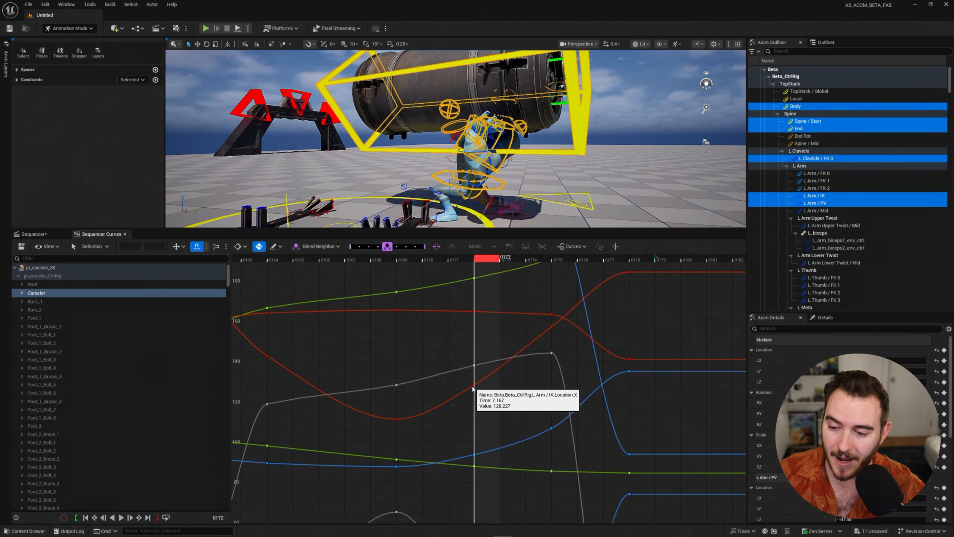
# Hide the rig controls in the viewport and check the L Arm / IK Location.X key at frame 0172, leaving it deselected.
pyautogui.moveTo(472, 150)
pyautogui.mouseDown(button='right')
pyautogui.moveTo(485, 150)
pyautogui.moveTo(483, 163)
pyautogui.mouseUp(button='right')
pyautogui.press('g')
pyautogui.moveTo(494, 203)
pyautogui.mouseDown(button='right')
pyautogui.moveTo(495, 176)
pyautogui.moveTo(494, 203)
pyautogui.mouseUp(button='right')
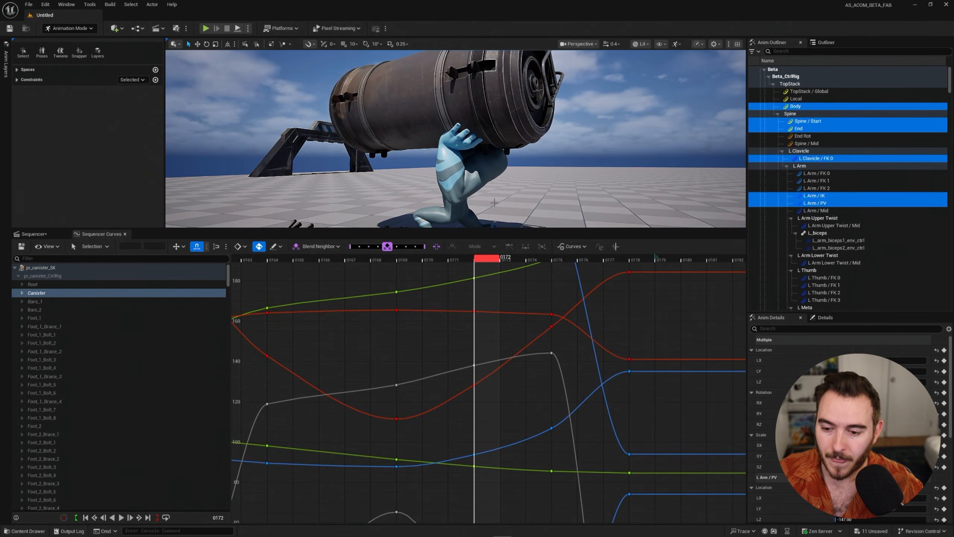
pyautogui.click(474, 385)
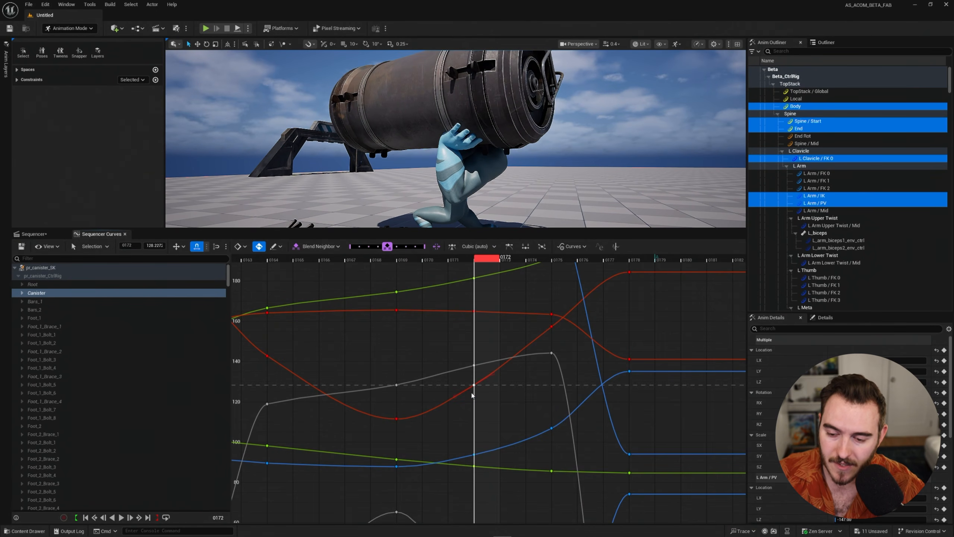
pyautogui.click(498, 394)
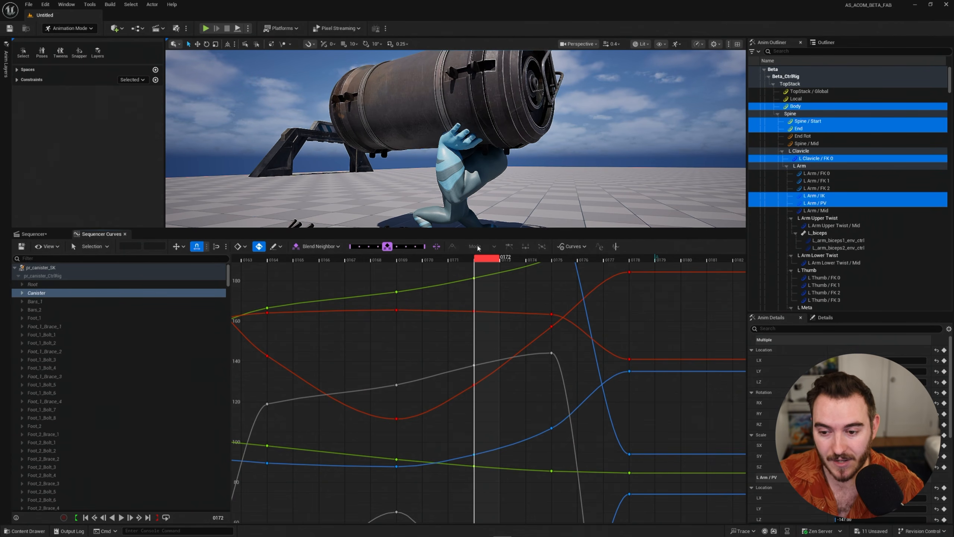
# Try Blend Neighbor toward the previous key and then Tween on the frame 0172 keys, undoing the Tween change.
pyautogui.scroll(-3, 500, 350)
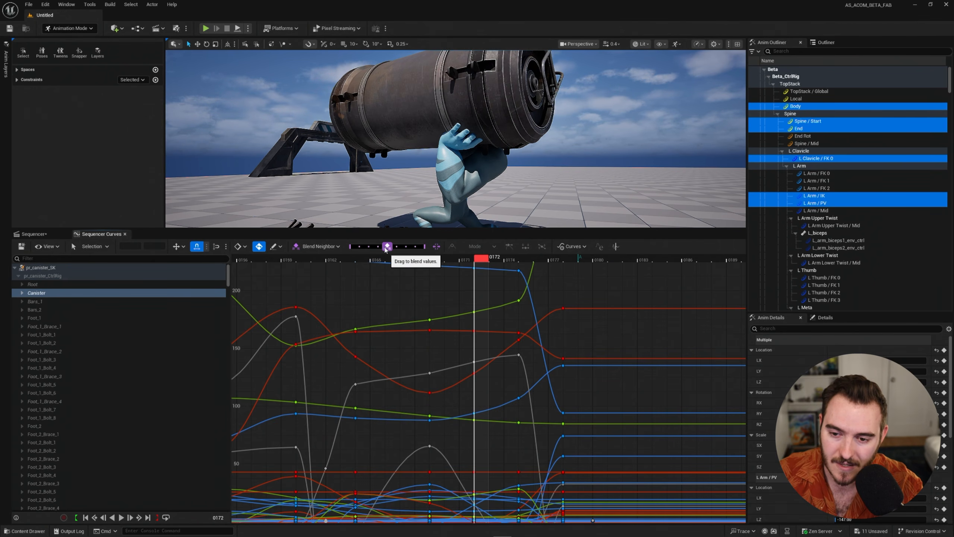
pyautogui.moveTo(386, 249)
pyautogui.mouseDown()
pyautogui.moveTo(357, 251)
pyautogui.moveTo(430, 253)
pyautogui.moveTo(382, 251)
pyautogui.mouseUp()
pyautogui.click(328, 247)
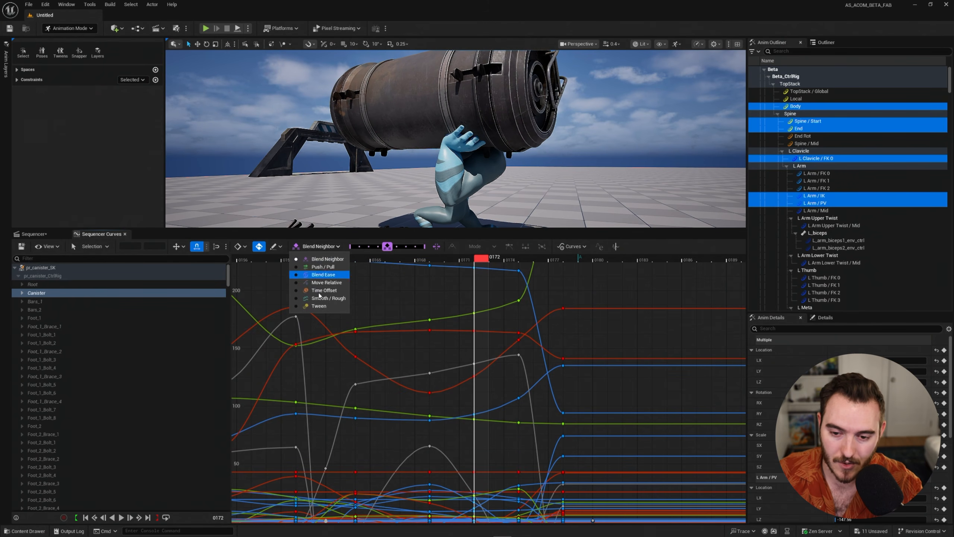
pyautogui.click(318, 306)
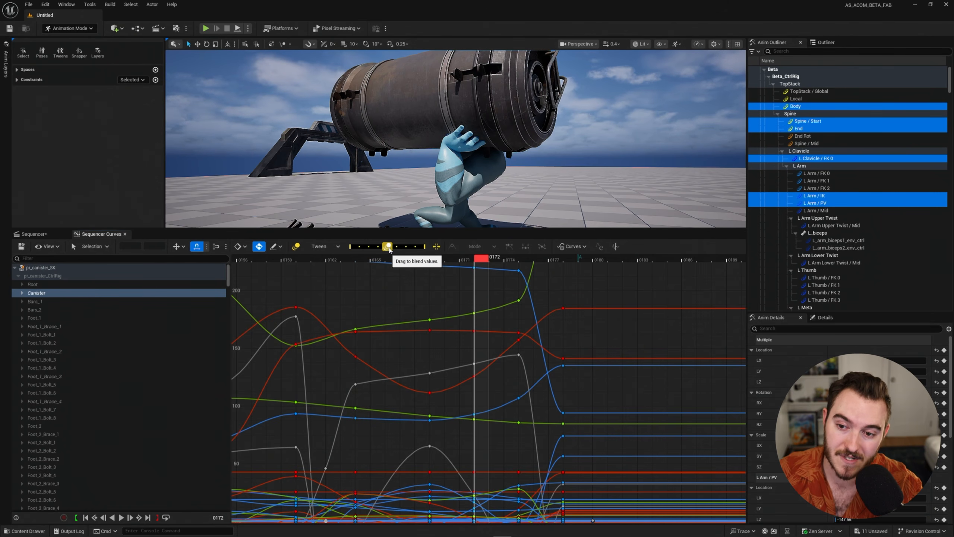
pyautogui.moveTo(390, 250); pyautogui.dragTo(387, 251)
pyautogui.hotkey('ctrl', 'z')
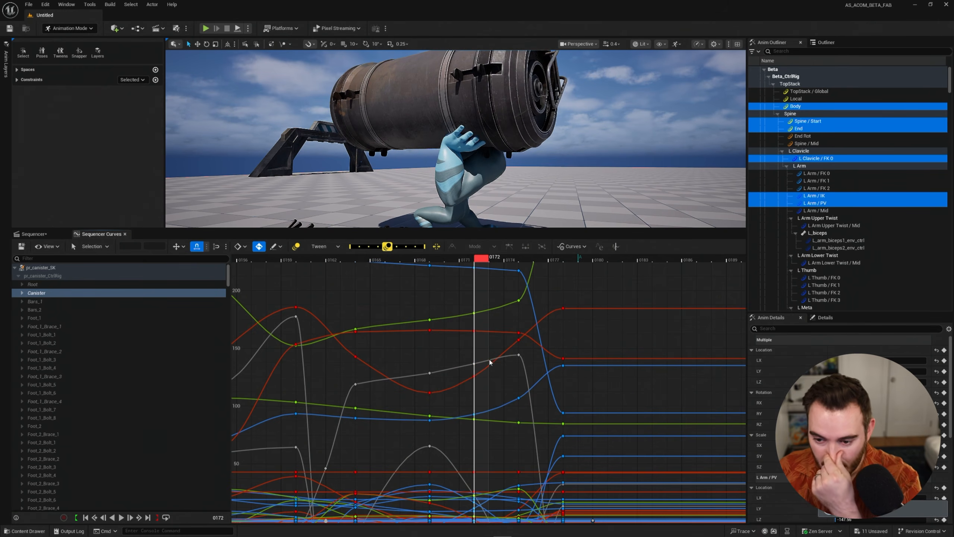
# Examine the keys at frames 0169 and 0175 on the dipping red curve, leaving them deselected.
pyautogui.scroll(5, 490, 362)
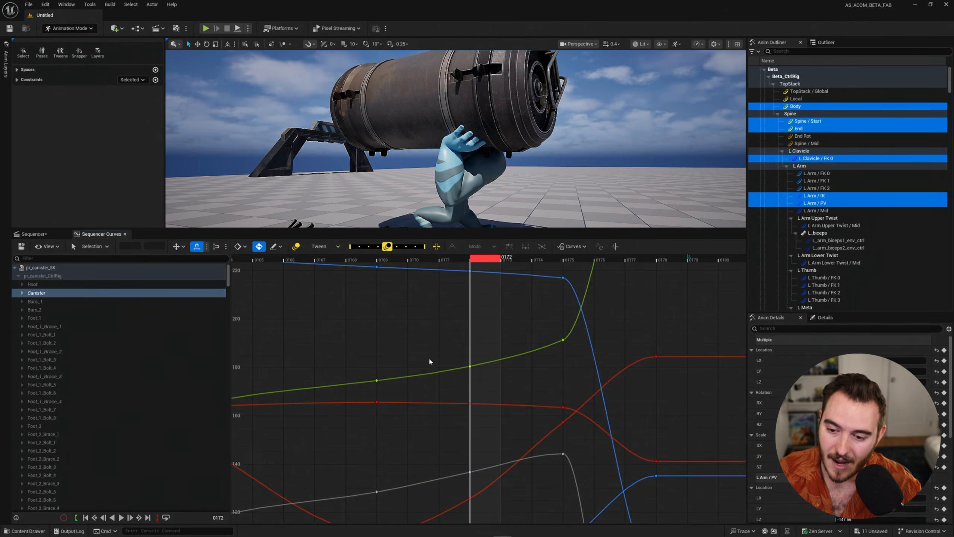
pyautogui.moveTo(486, 274); pyautogui.dragTo(487, 270, button='right')
pyautogui.moveTo(492, 506)
pyautogui.mouseDown(button='right')
pyautogui.moveTo(474, 346)
pyautogui.moveTo(411, 395)
pyautogui.mouseUp(button='right')
pyautogui.click(339, 413)
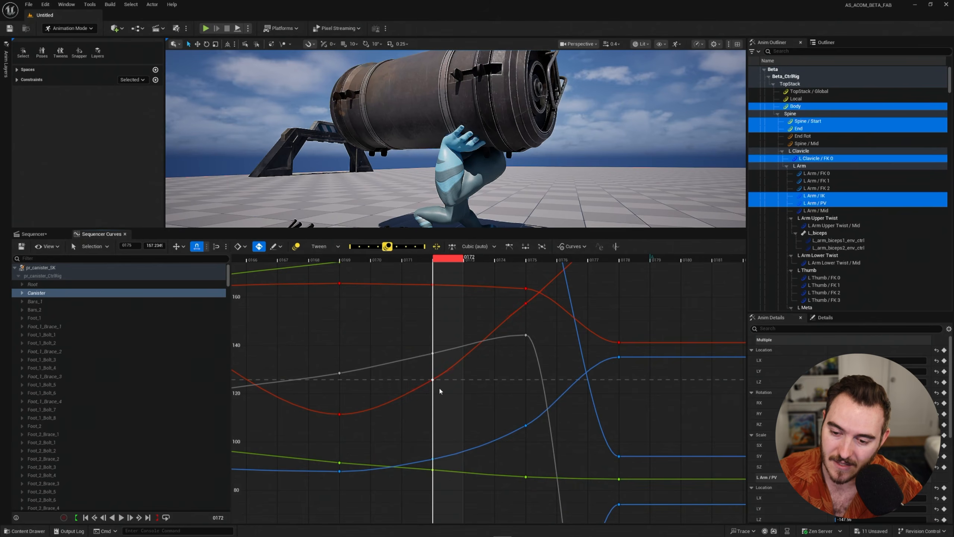
pyautogui.click(480, 373)
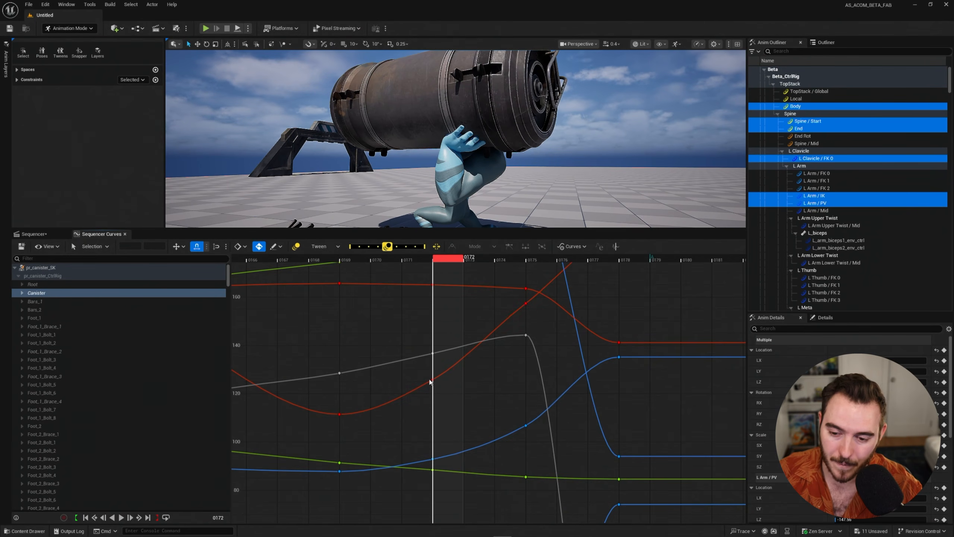
# Blend the keys at frame 0172 slightly toward the previous key values with Blend Neighbor.
pyautogui.click(319, 246)
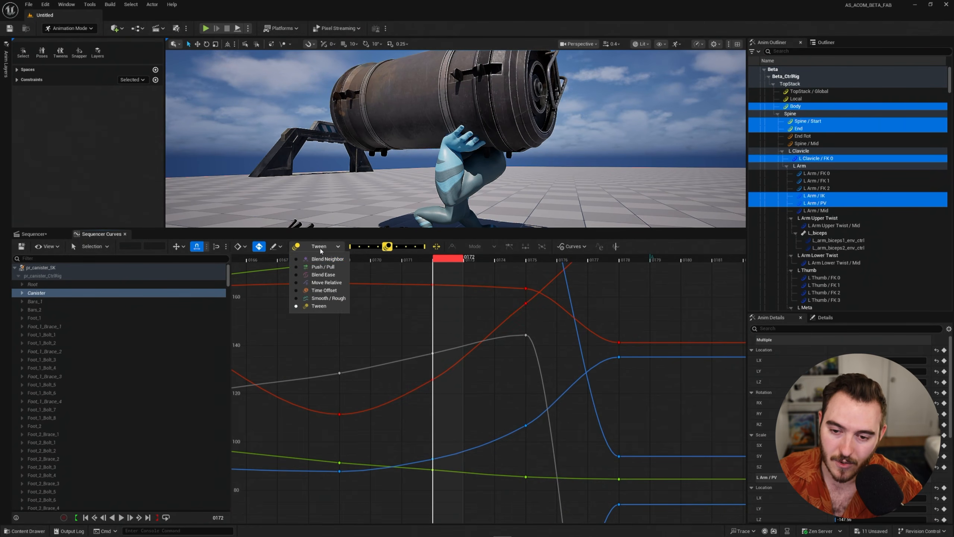
pyautogui.click(319, 255)
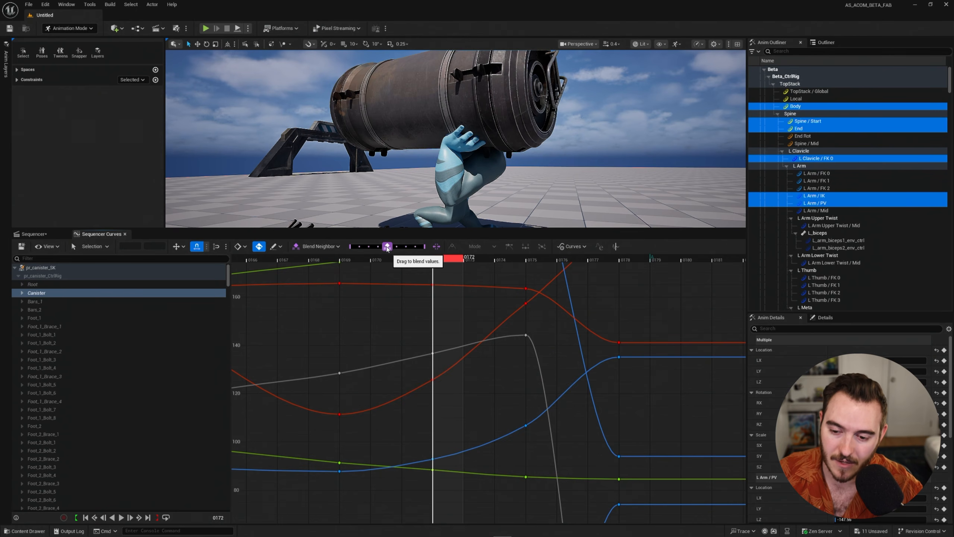
pyautogui.moveTo(388, 249); pyautogui.dragTo(389, 249)
pyautogui.moveTo(386, 249); pyautogui.dragTo(391, 359)
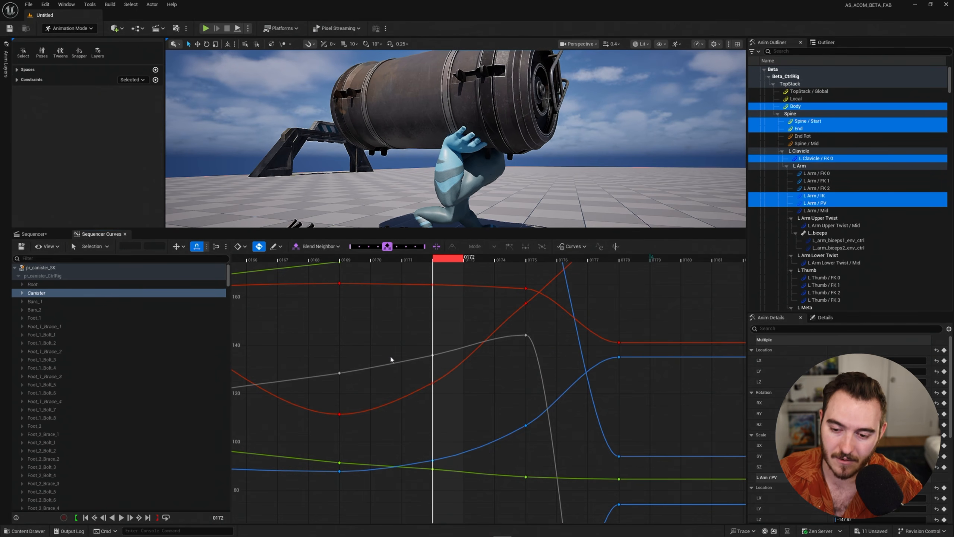
# Try Tween on the frame 0172 keys at the midpoint between the neighbouring keys, and undo it.
pyautogui.click(336, 247)
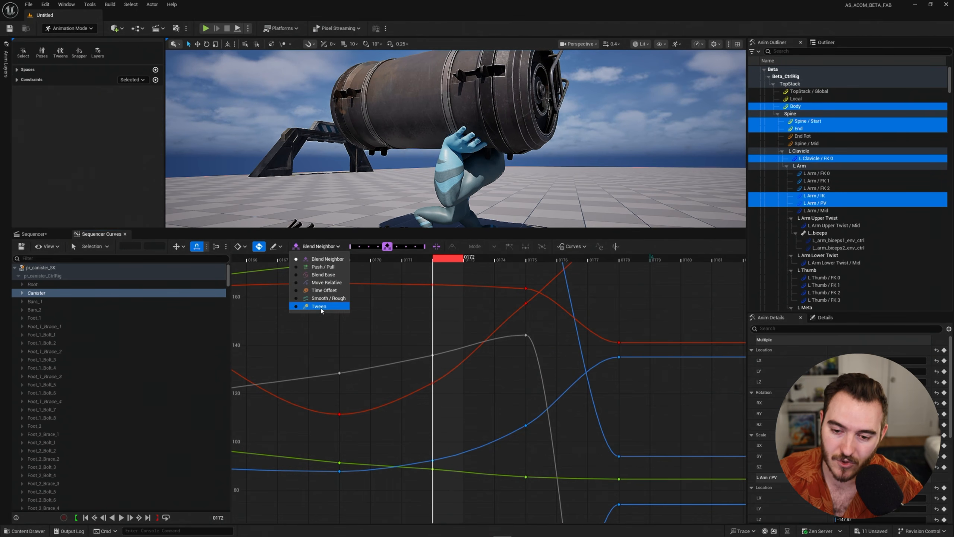
pyautogui.click(321, 306)
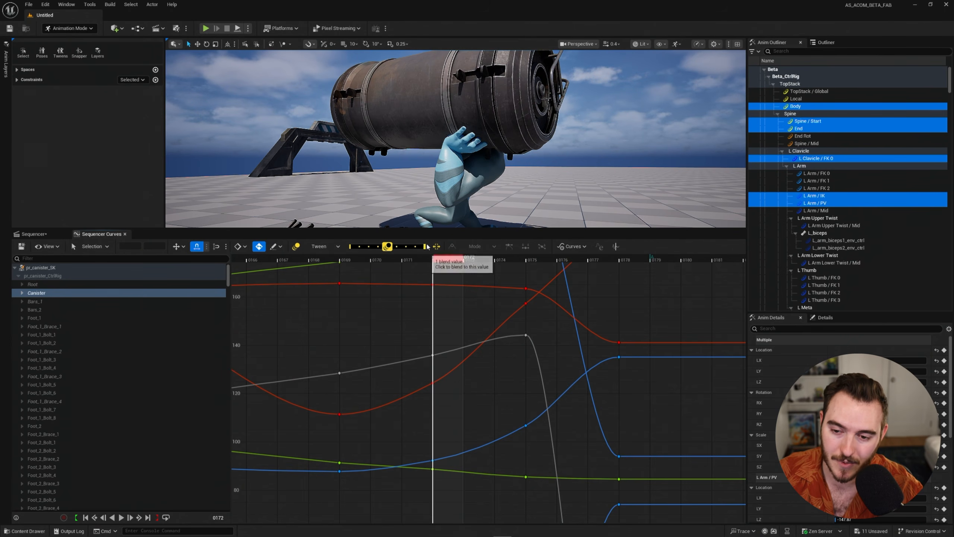
pyautogui.click(387, 248)
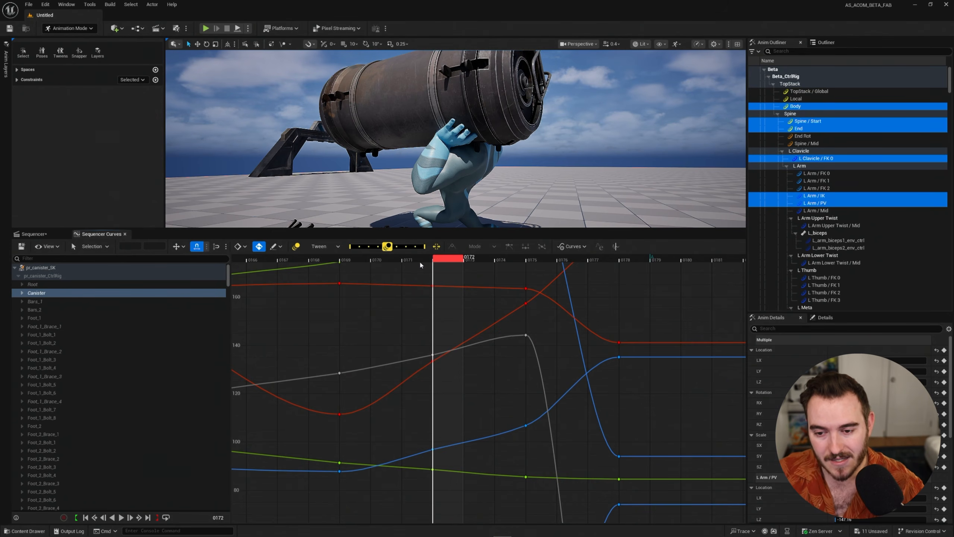
pyautogui.hotkey('ctrl', 'z')
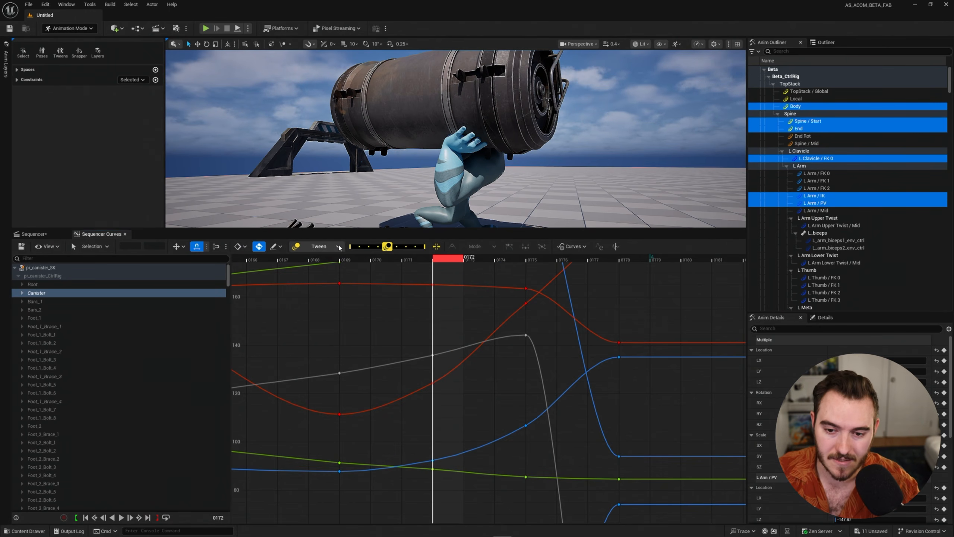
# Use Blend Neighbor at a blend value of -1 to match the frame 0172 keys to the previous key values.
pyautogui.click(320, 246)
pyautogui.click(315, 267)
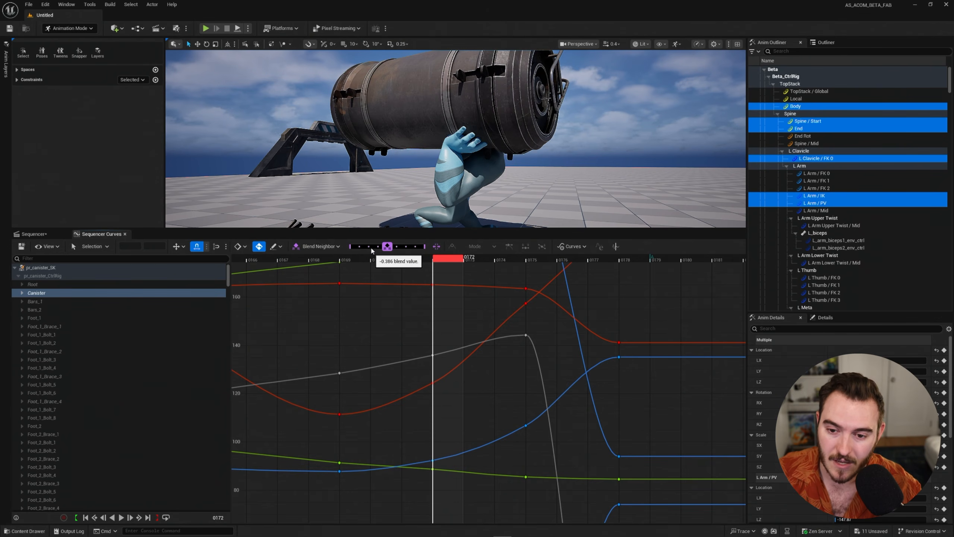
pyautogui.click(350, 249)
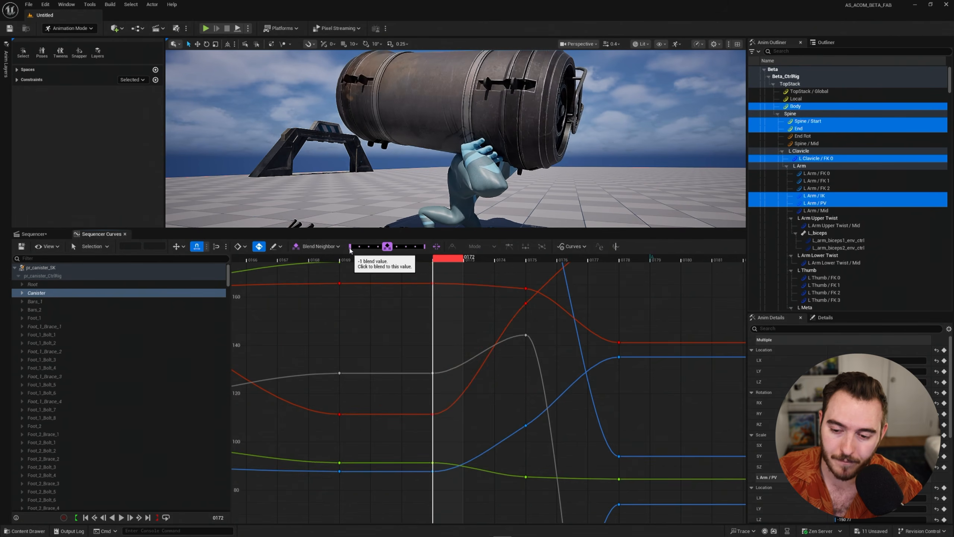
pyautogui.scroll(-2, 419, 352)
pyautogui.moveTo(430, 261); pyautogui.dragTo(442, 277)
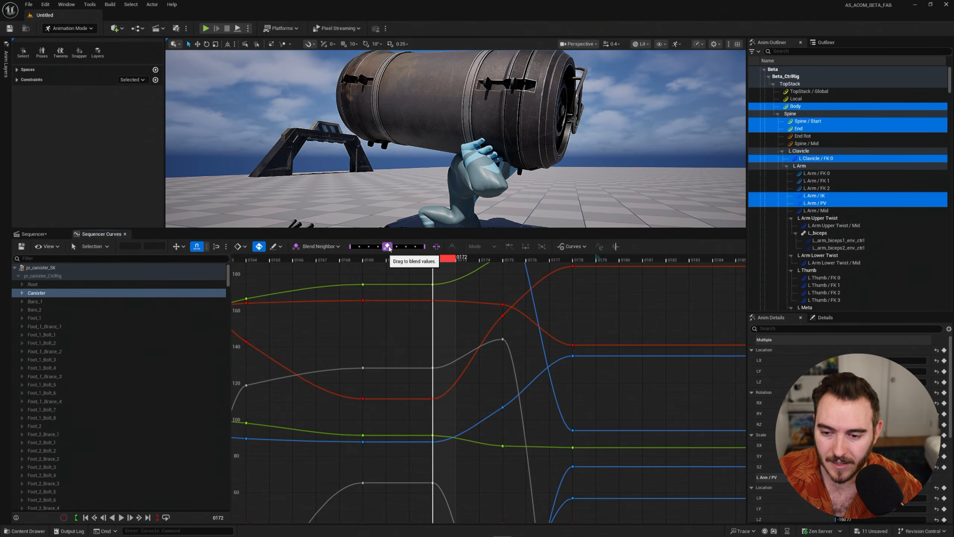
pyautogui.moveTo(388, 247); pyautogui.dragTo(388, 249)
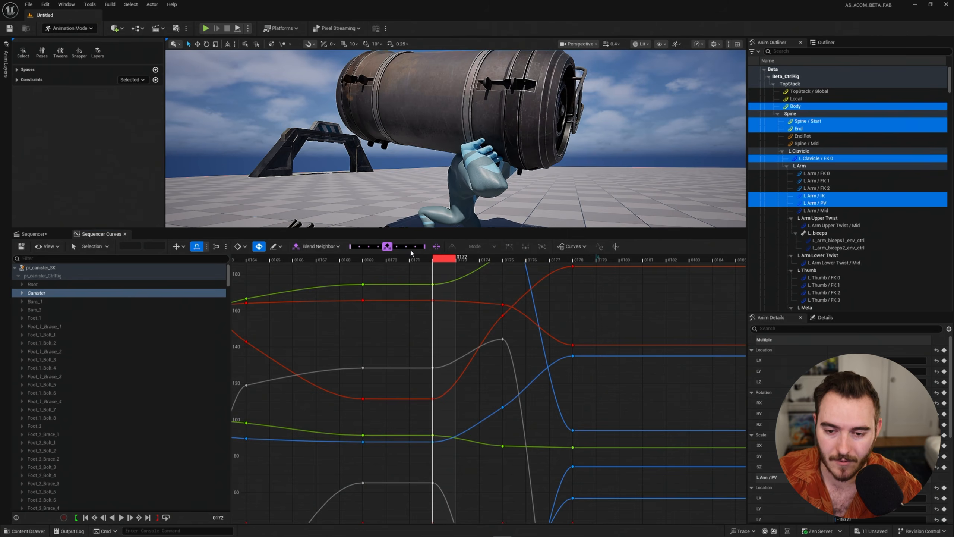
# Try Blend Ease on the frame 0172 keys, testing values up to 1, play the motion back and return to frame 0172.
pyautogui.click(319, 246)
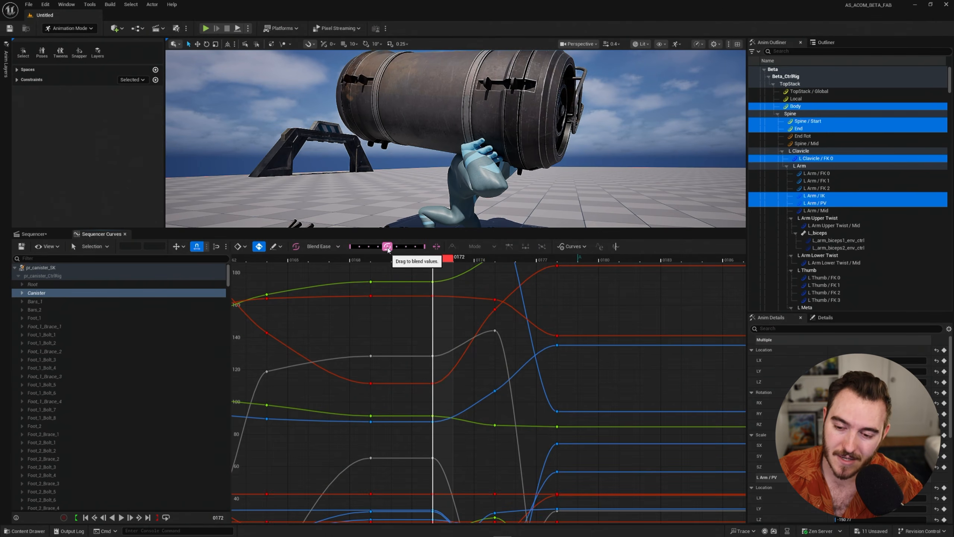
pyautogui.moveTo(393, 251); pyautogui.dragTo(430, 247)
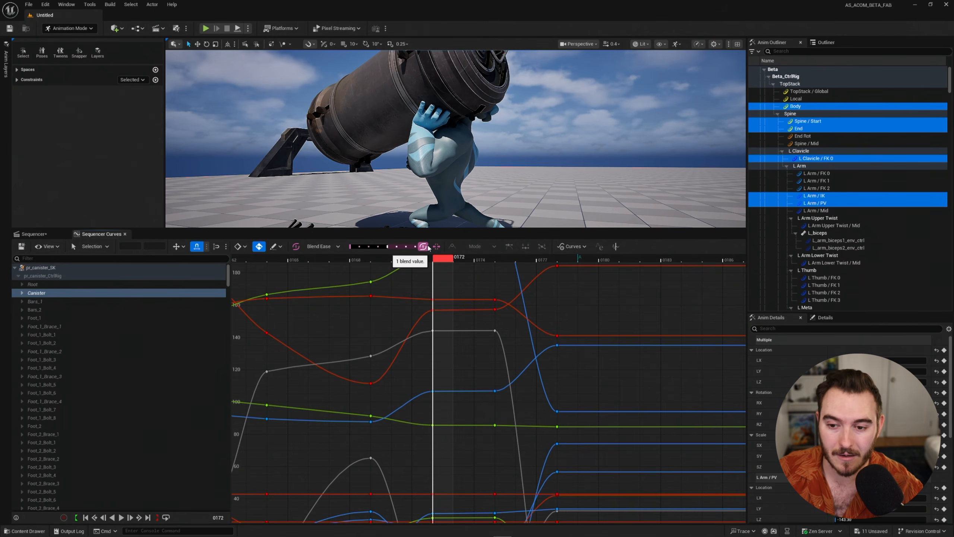
pyautogui.moveTo(429, 249); pyautogui.dragTo(435, 275)
pyautogui.click(406, 249)
pyautogui.press('space')
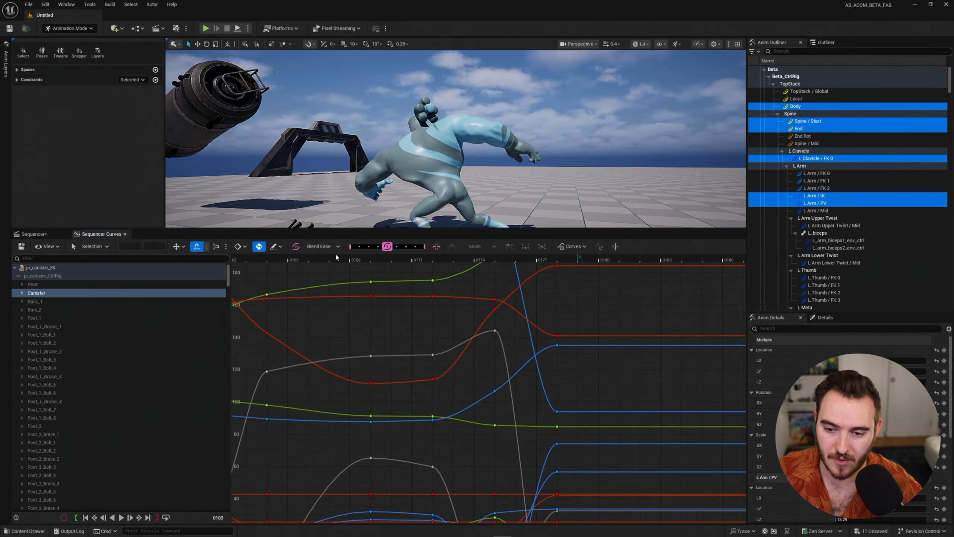
pyautogui.press('space')
pyautogui.moveTo(359, 271); pyautogui.dragTo(435, 277)
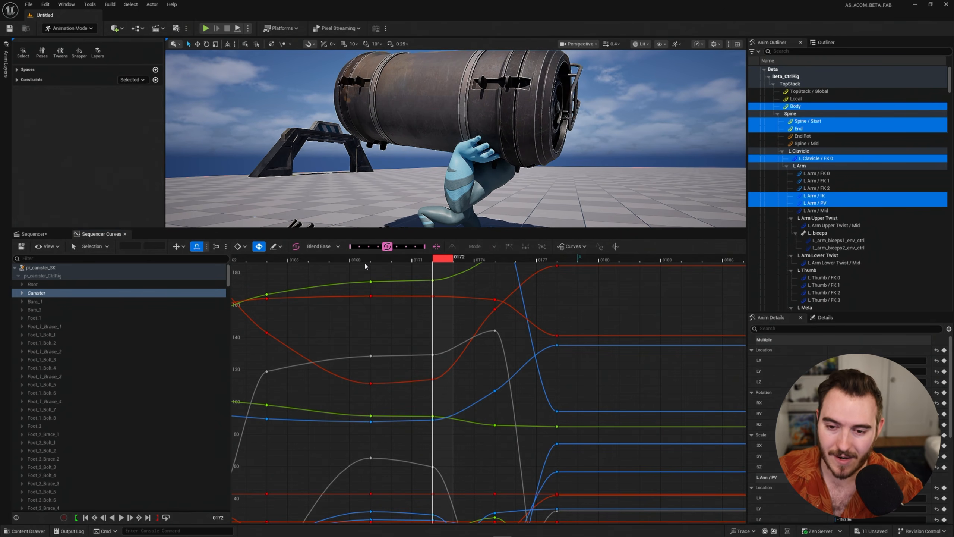
# Undo the Blend Ease change and choose Push / Pull as the blend function.
pyautogui.click(338, 247)
pyautogui.click(416, 281)
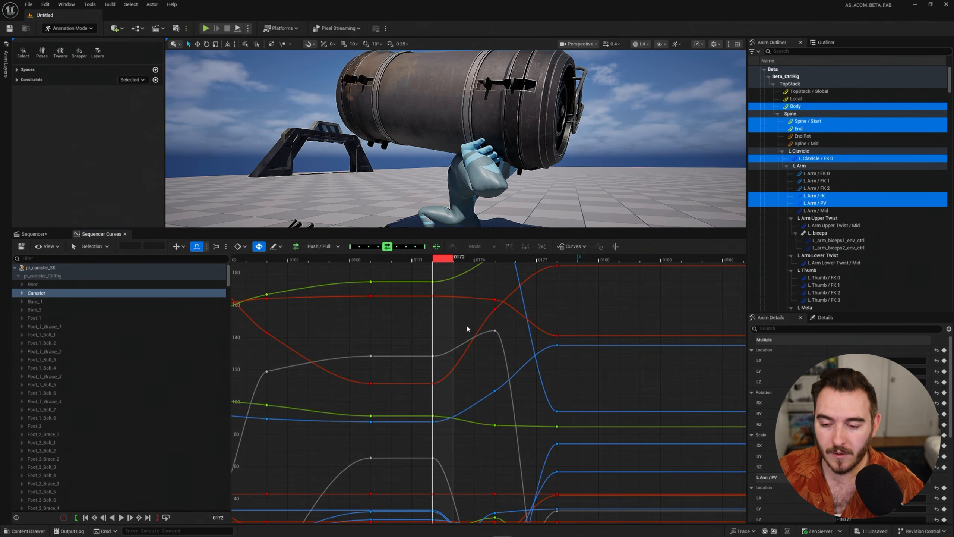
# Examine how the curves run through the neighbouring keys around frame 0172, over both low and high values.
pyautogui.scroll(-6, 467, 328)
pyautogui.scroll(4, 469, 332)
pyautogui.moveTo(462, 312); pyautogui.dragTo(476, 279, button='right')
pyautogui.moveTo(454, 471); pyautogui.dragTo(464, 393, button='right')
pyautogui.scroll(4, 464, 392)
pyautogui.scroll(-1, 397, 331)
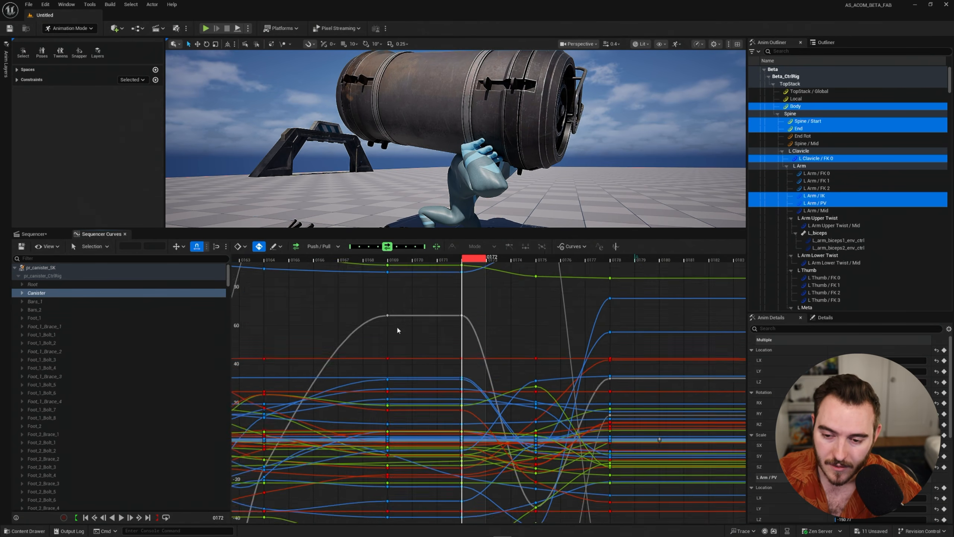
pyautogui.scroll(-5, 399, 329)
pyautogui.moveTo(452, 321); pyautogui.dragTo(453, 447, button='right')
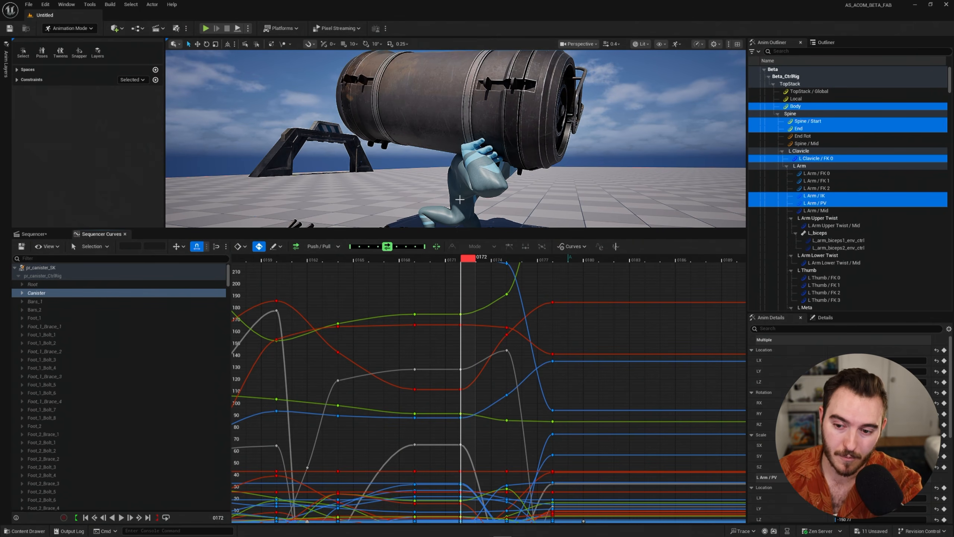
pyautogui.moveTo(464, 314); pyautogui.dragTo(468, 339, button='right')
pyautogui.scroll(4, 486, 411)
pyautogui.moveTo(481, 374); pyautogui.dragTo(470, 355, button='right')
pyautogui.scroll(2, 369, 409)
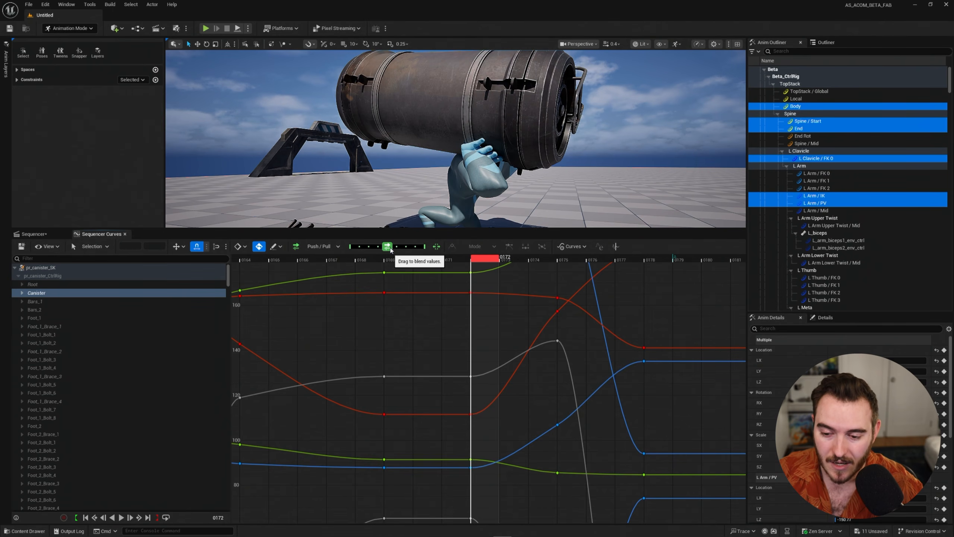
# Try Push / Pull on the frame 0172 keys, first exaggerating the values and then pulling them toward the line between the neighbouring keys.
pyautogui.moveTo(391, 250); pyautogui.dragTo(399, 250)
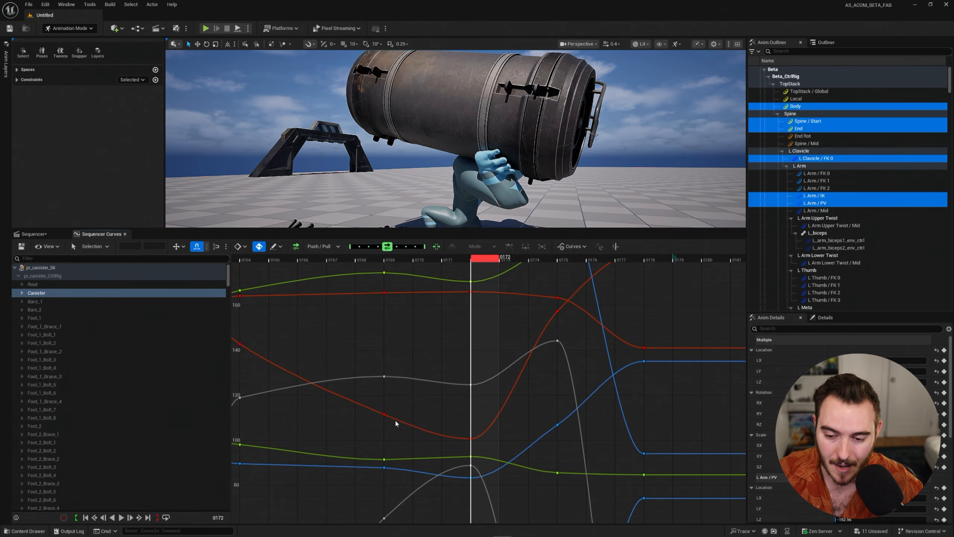
pyautogui.moveTo(366, 262); pyautogui.dragTo(479, 300)
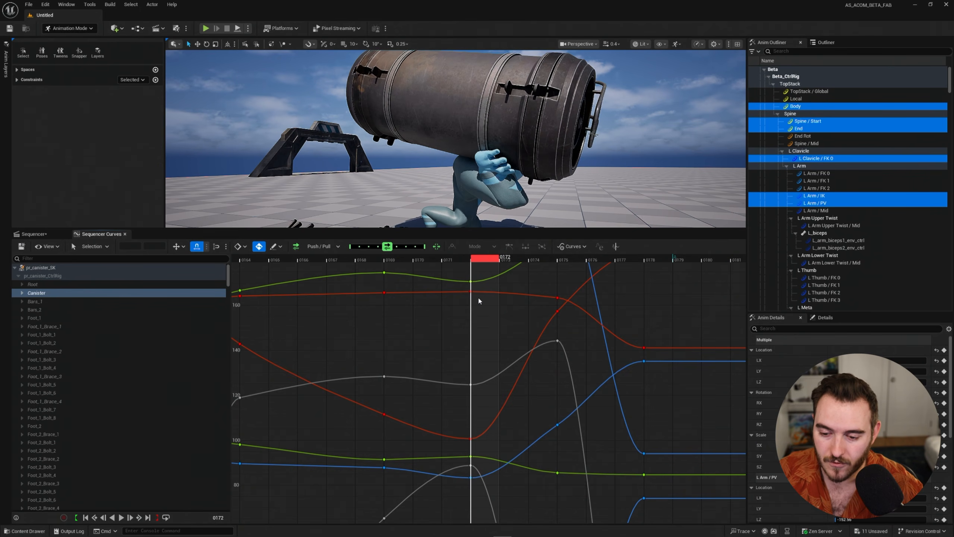
pyautogui.moveTo(387, 246); pyautogui.dragTo(369, 253)
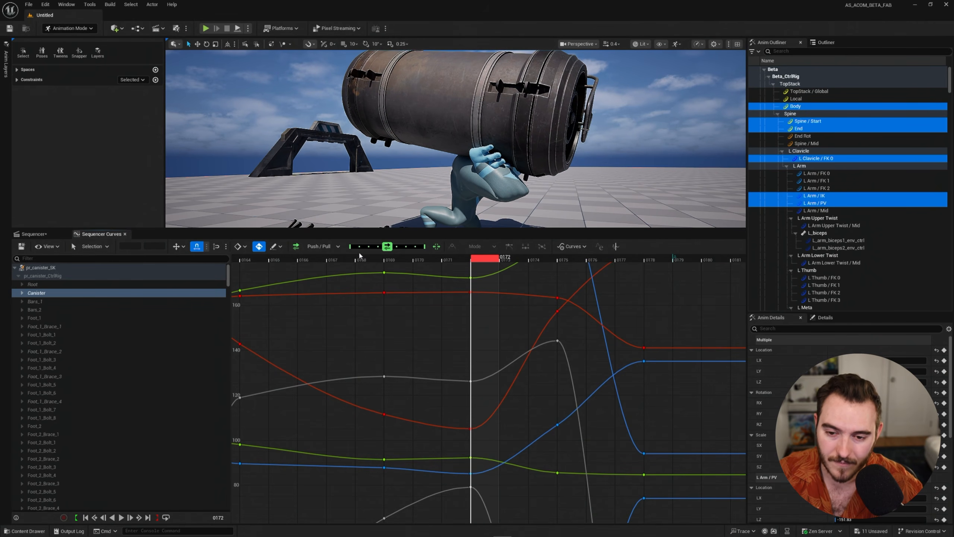
pyautogui.moveTo(389, 249); pyautogui.dragTo(346, 252)
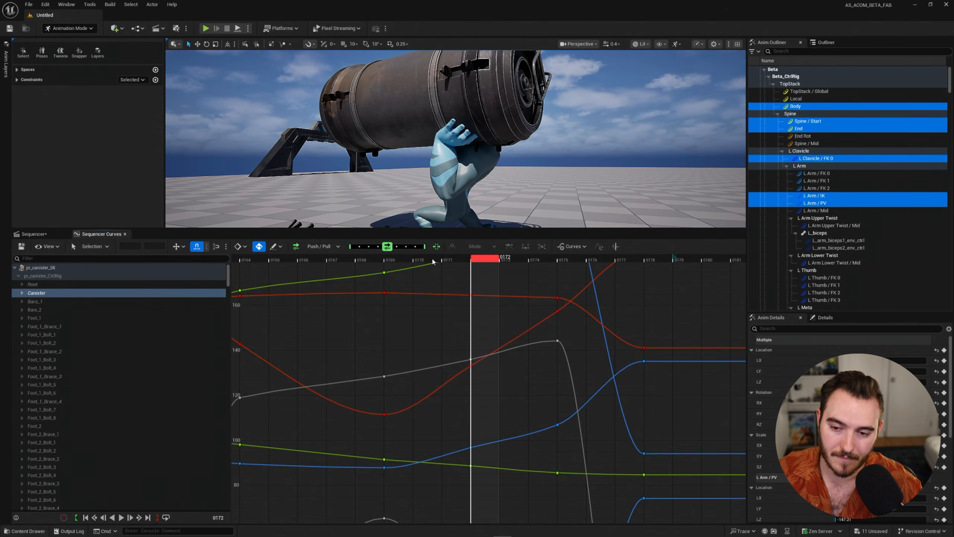
# Review the motion from before frame 0169 in playback and return to frame 0172.
pyautogui.moveTo(431, 257); pyautogui.dragTo(263, 278)
pyautogui.press('space')
pyautogui.moveTo(356, 261); pyautogui.dragTo(474, 262)
# Switch the blend function back to Blend Neighbor and blend the frame 0172 keys fully to the frame 0169 values.
pyautogui.click(325, 247)
pyautogui.click(332, 260)
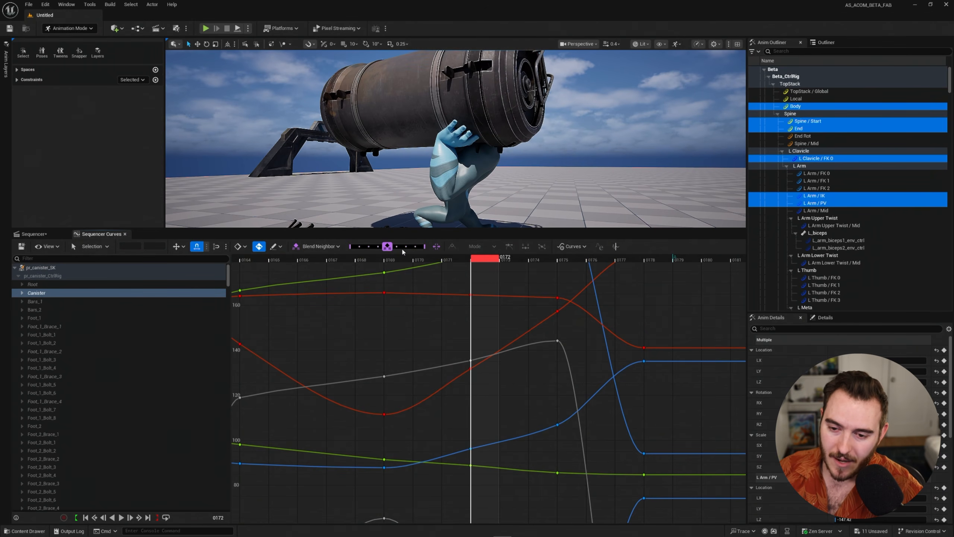
pyautogui.moveTo(388, 246); pyautogui.dragTo(478, 270)
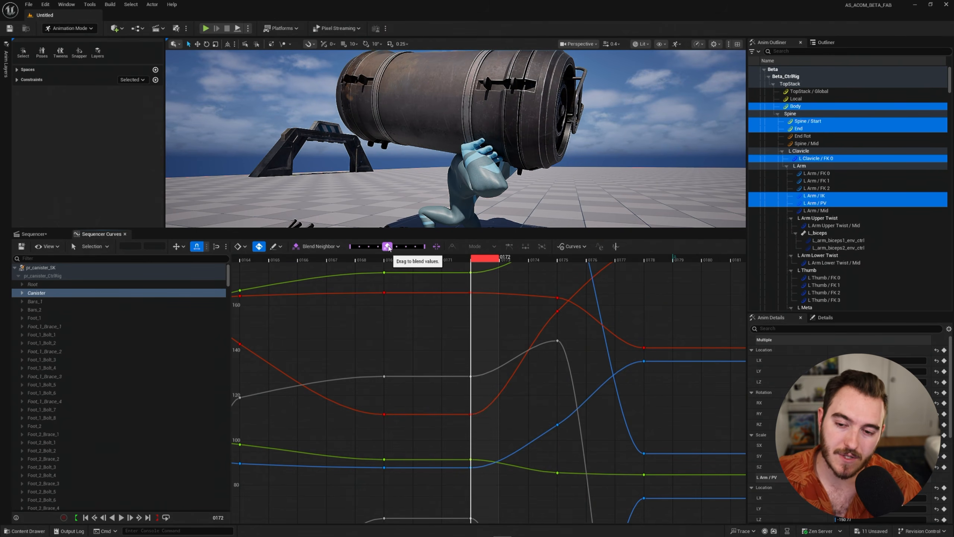
# Scrub through the lift to frame 0167 and turn on overshoot mode for the blend slider.
pyautogui.moveTo(475, 260); pyautogui.dragTo(305, 273)
pyautogui.scroll(-5, 416, 324)
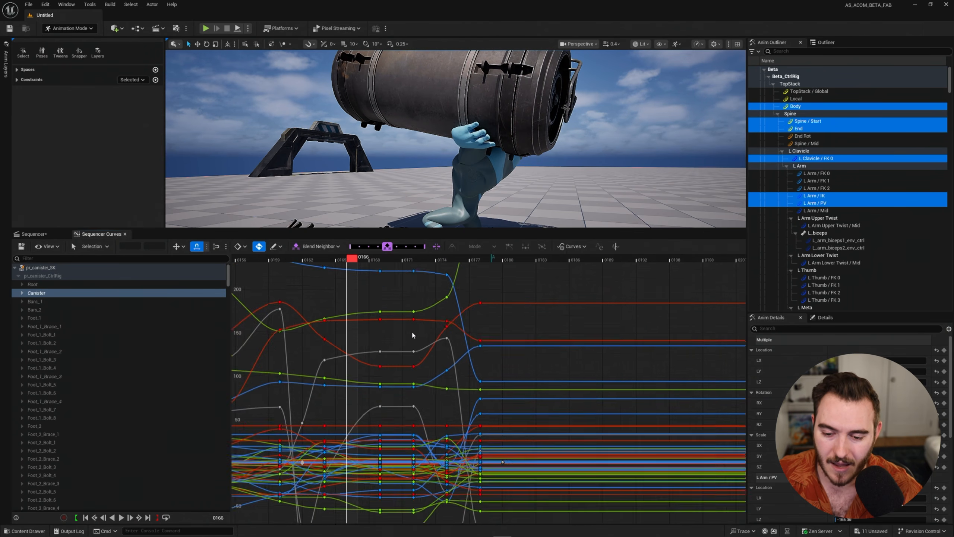
pyautogui.scroll(-2, 412, 335)
pyautogui.moveTo(348, 260)
pyautogui.mouseDown()
pyautogui.moveTo(379, 262)
pyautogui.moveTo(349, 261)
pyautogui.moveTo(361, 261)
pyautogui.mouseUp()
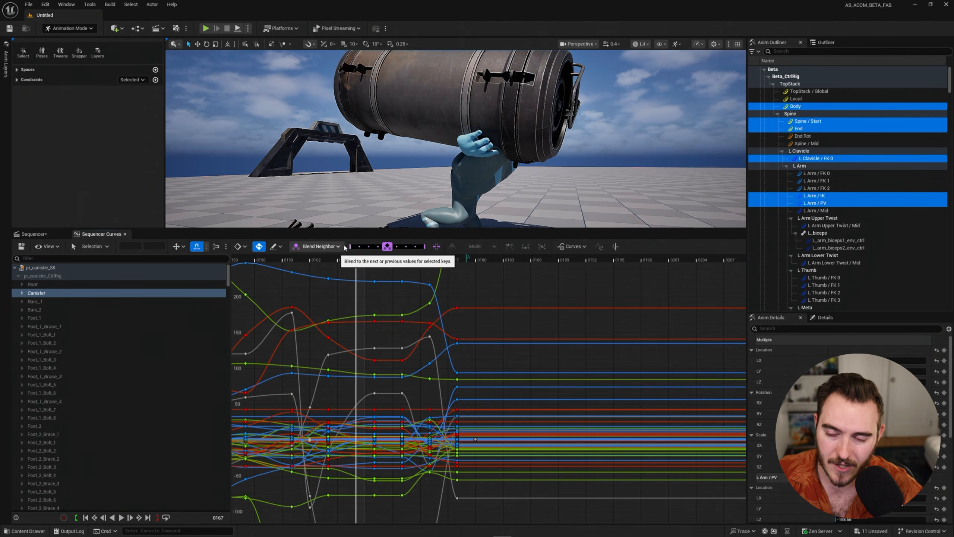
pyautogui.click(437, 247)
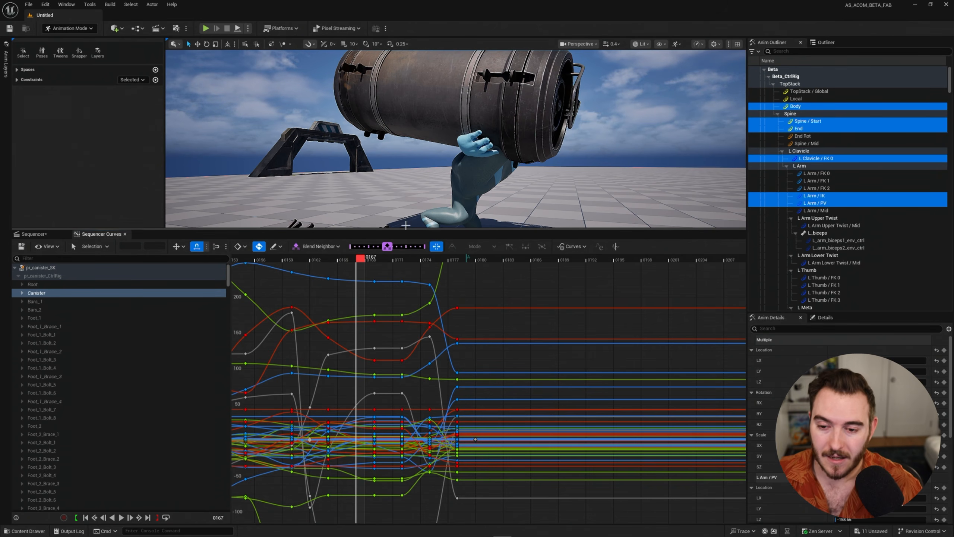
# Blend the frame 0167 pose past the next key with overshoot, and move the resulting keys to frame 0172.
pyautogui.moveTo(389, 249); pyautogui.dragTo(422, 250)
pyautogui.scroll(5, 372, 307)
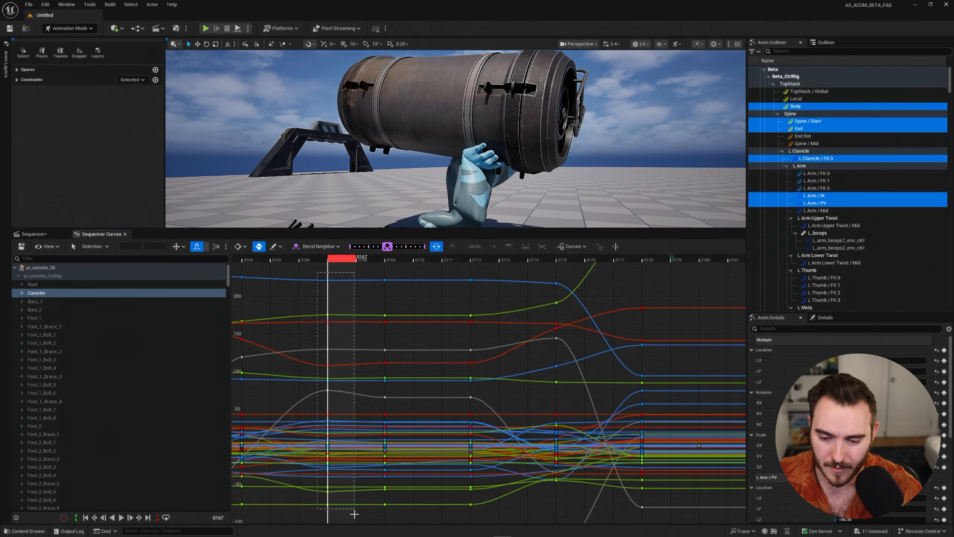
pyautogui.moveTo(354, 513); pyautogui.dragTo(354, 513)
pyautogui.click(473, 259)
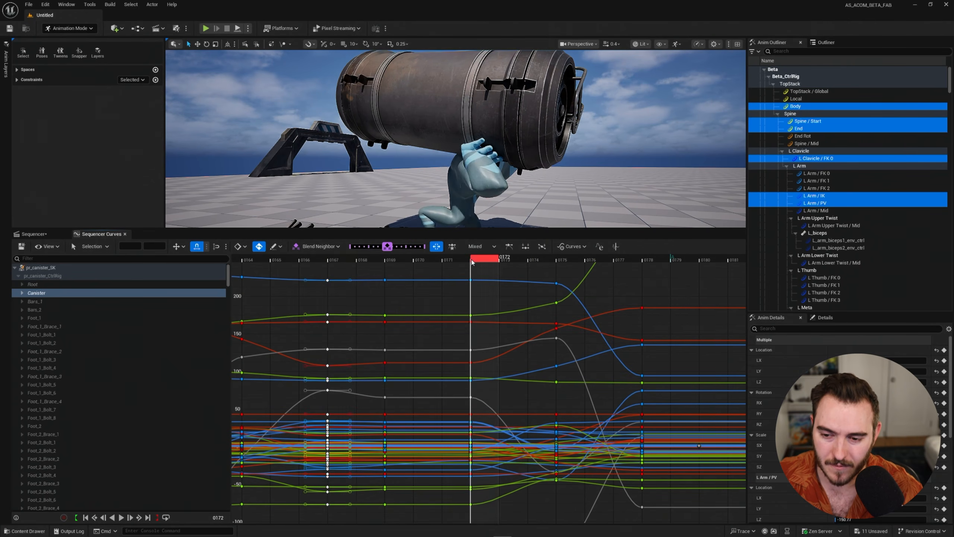
pyautogui.hotkey('ctrl', 'v')
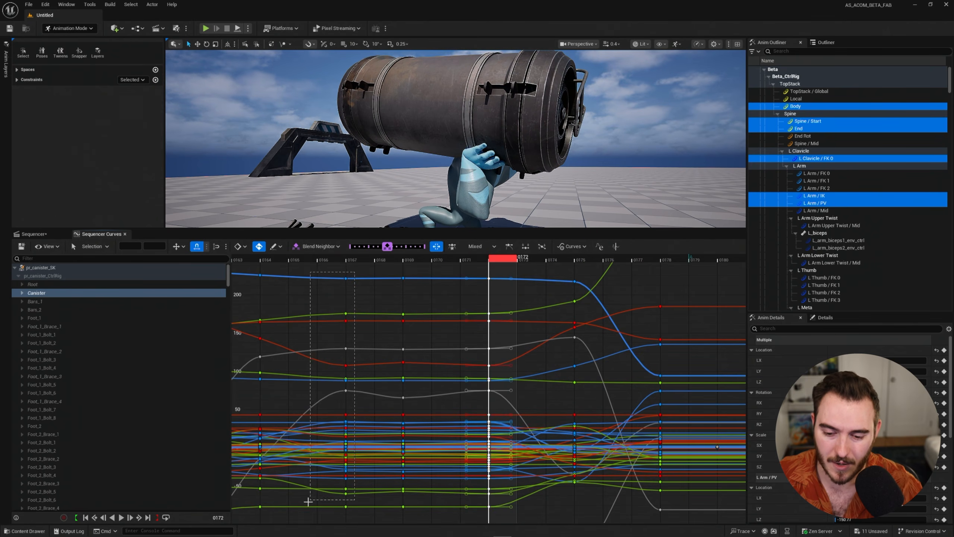
pyautogui.moveTo(308, 501); pyautogui.dragTo(309, 501)
pyautogui.press('Delete')
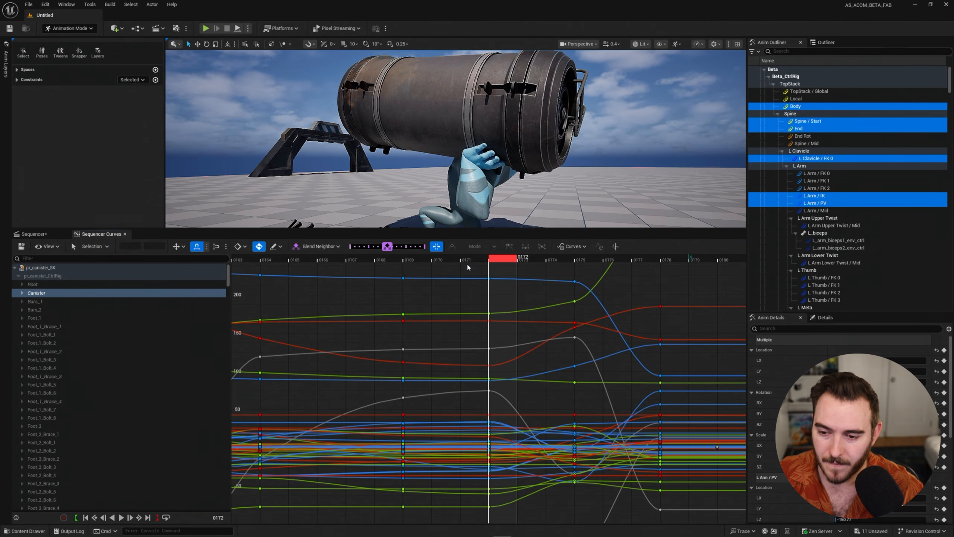
# Play back the canister throw from frame 0163 and return to frame 0172.
pyautogui.moveTo(467, 263); pyautogui.dragTo(199, 285)
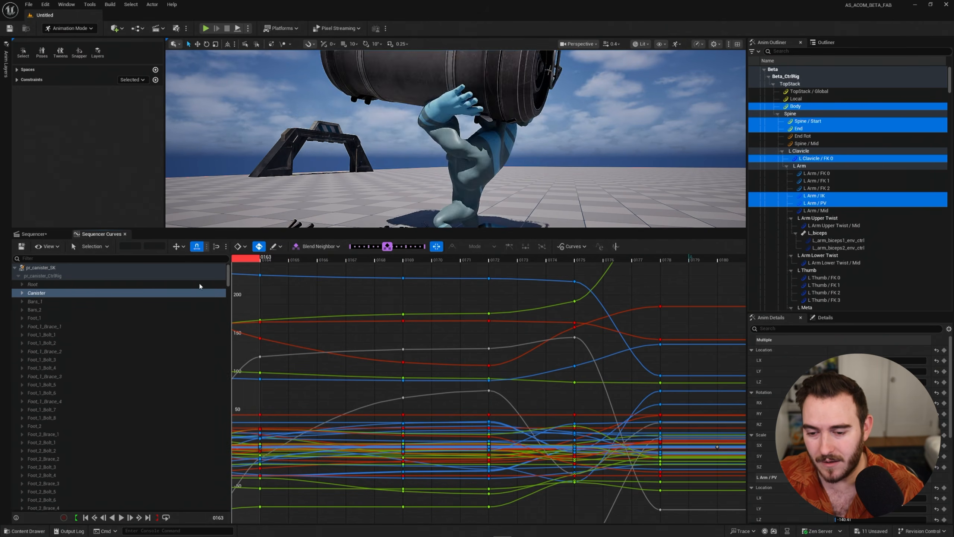
pyautogui.press('space')
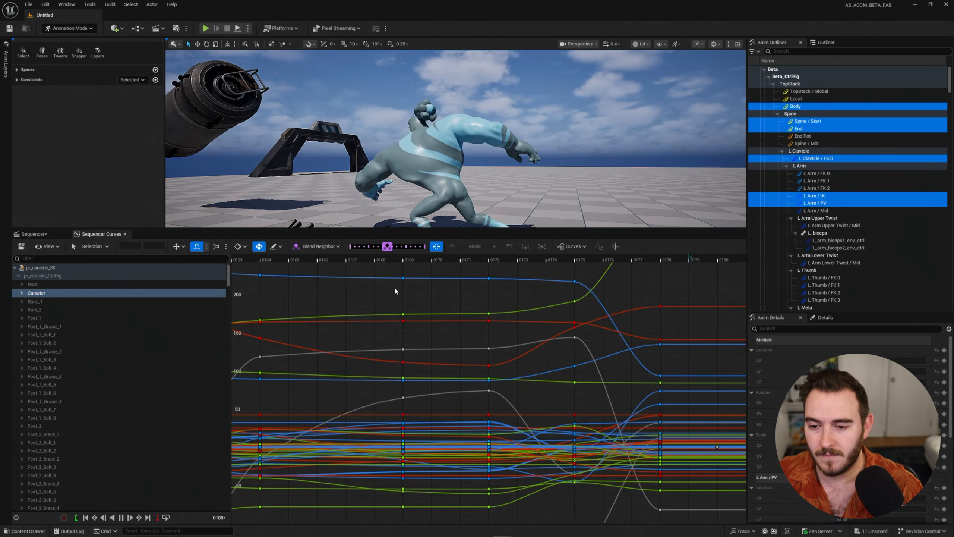
pyautogui.moveTo(345, 262); pyautogui.dragTo(490, 275)
pyautogui.keyDown('alt'); pyautogui.moveTo(490, 285); pyautogui.dragTo(263, 451, button='right'); pyautogui.keyUp('alt')
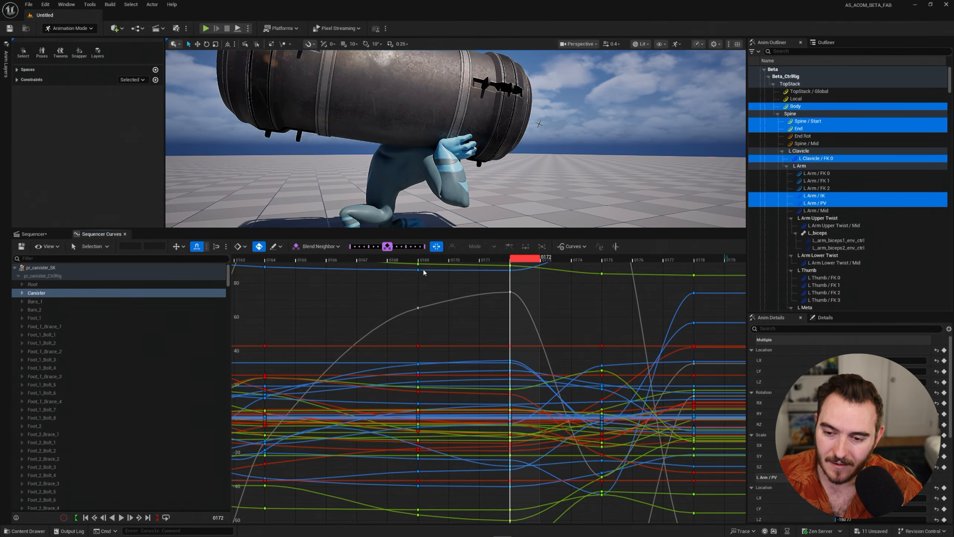
# Try a full Blend Neighbor at frame 0167 toward the next key with overshoot off, and undo it.
pyautogui.moveTo(443, 262); pyautogui.dragTo(382, 271)
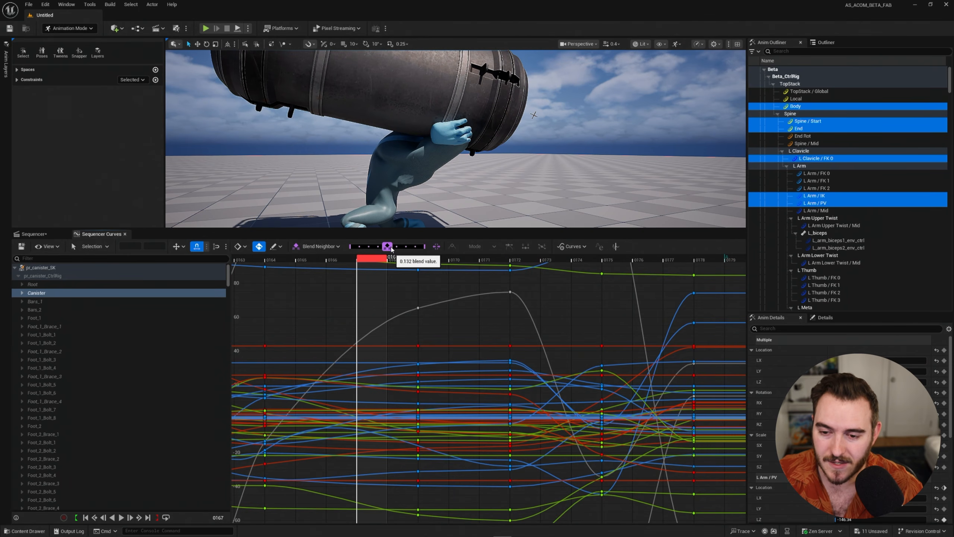
pyautogui.moveTo(387, 247); pyautogui.dragTo(430, 251)
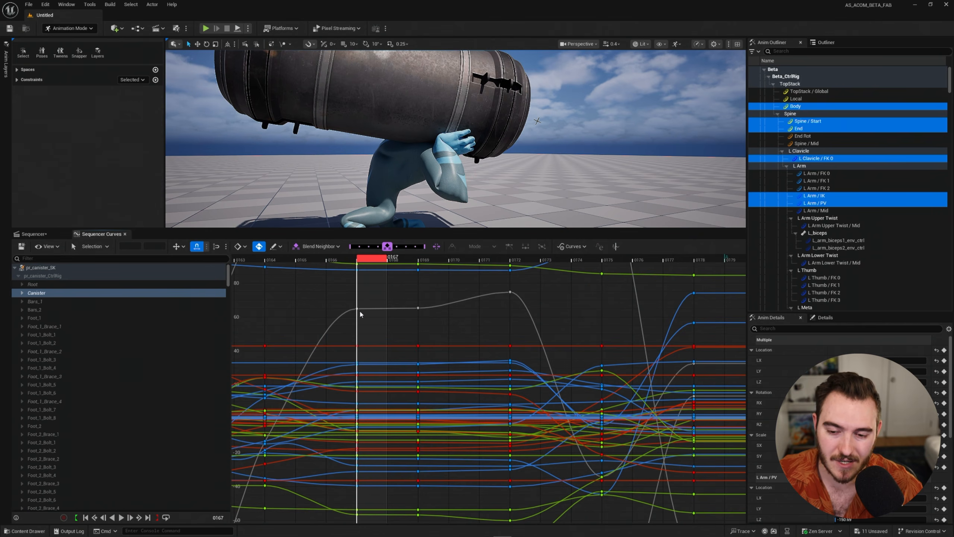
pyautogui.hotkey('ctrl', 'z')
# Turn overshoot mode back on and blend the frame 0167 pose past the frame 0169 values.
pyautogui.click(437, 248)
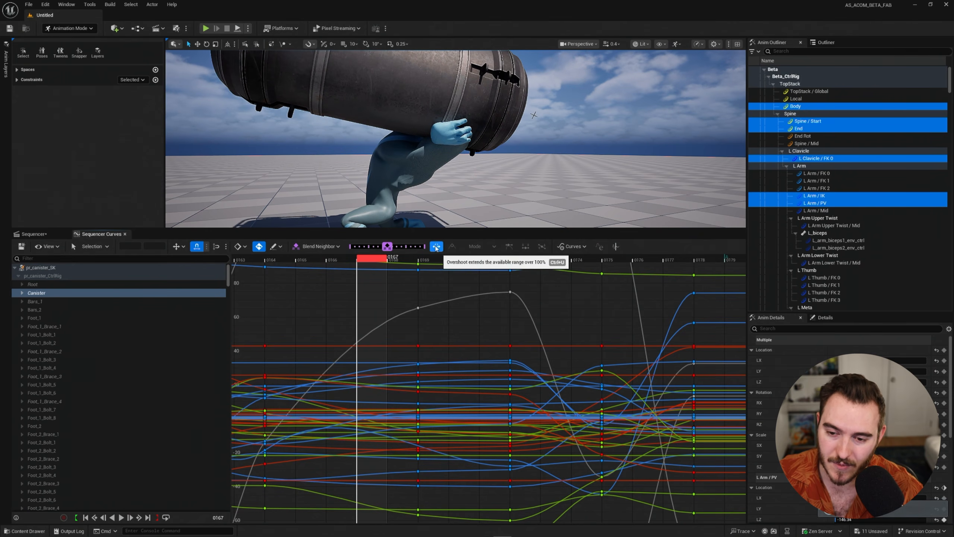
pyautogui.moveTo(388, 249); pyautogui.dragTo(426, 250)
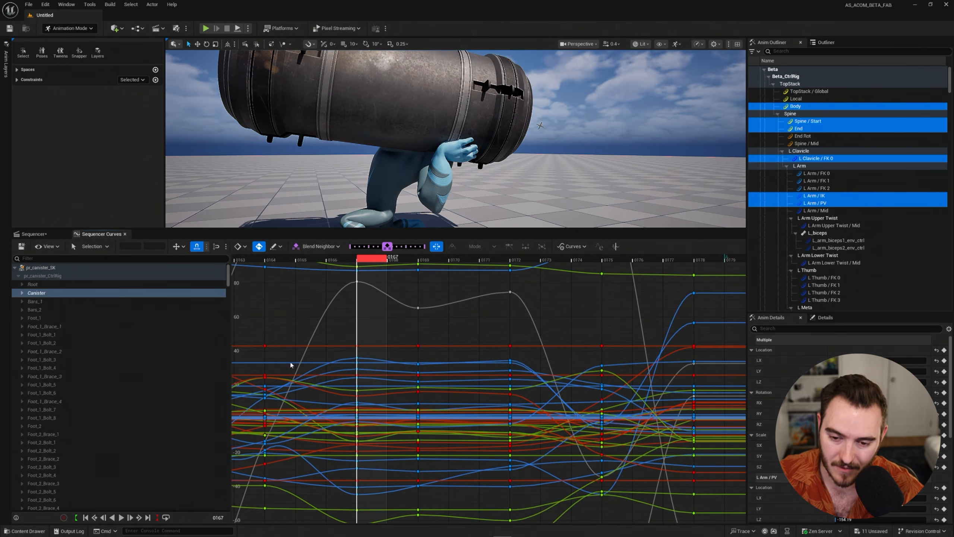
pyautogui.keyDown('alt'); pyautogui.moveTo(419, 305); pyautogui.dragTo(423, 401, button='right'); pyautogui.keyUp('alt')
pyautogui.moveTo(436, 360); pyautogui.dragTo(433, 408, button='right')
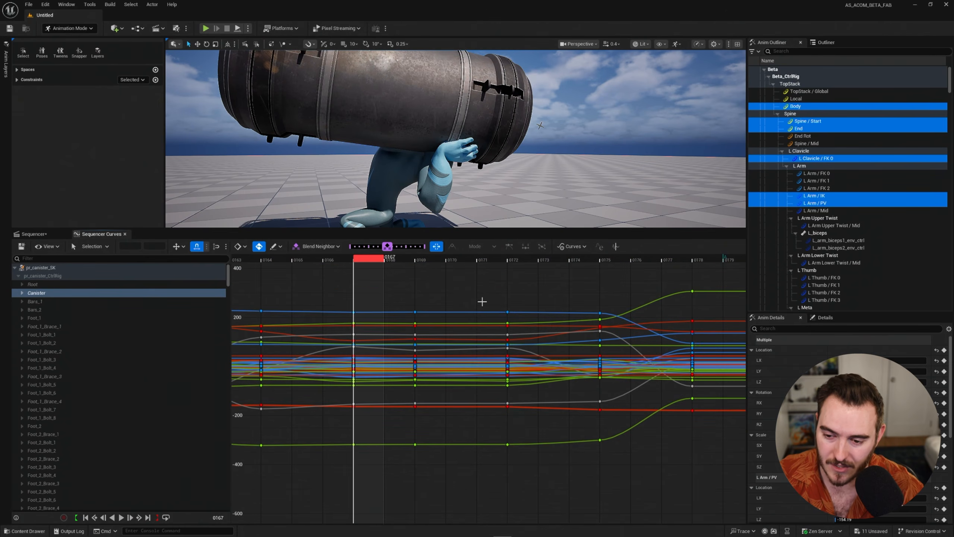
# Delete the frame 0172 keys and move the overshot frame 0167 keys into their place.
pyautogui.moveTo(481, 301); pyautogui.dragTo(524, 488)
pyautogui.press('Delete')
pyautogui.moveTo(375, 292); pyautogui.dragTo(343, 467)
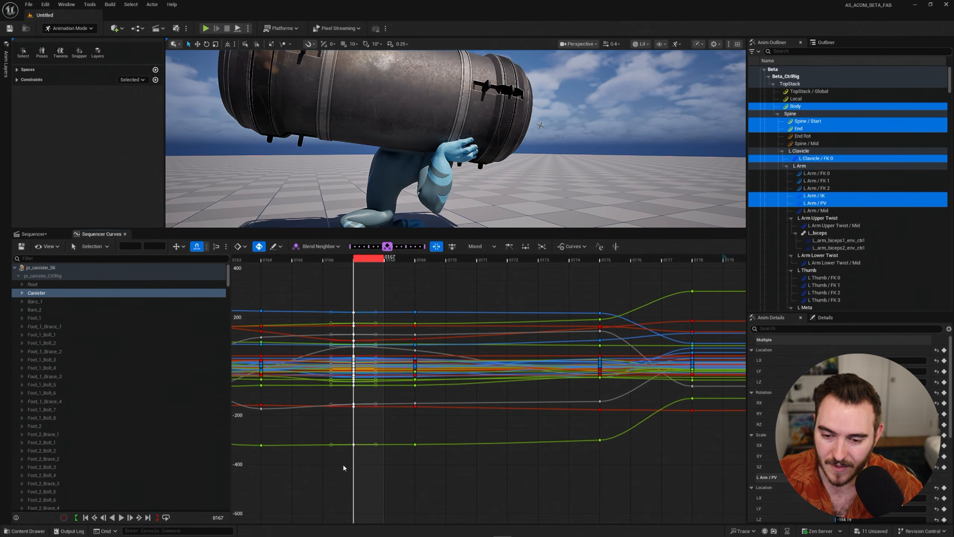
pyautogui.moveTo(412, 449); pyautogui.dragTo(498, 442)
pyautogui.keyDown('alt'); pyautogui.moveTo(495, 454); pyautogui.dragTo(459, 361, button='right'); pyautogui.keyUp('alt')
pyautogui.keyDown('alt'); pyautogui.moveTo(472, 310); pyautogui.dragTo(466, 436, button='middle'); pyautogui.keyUp('alt')
pyautogui.keyDown('alt'); pyautogui.moveTo(464, 348); pyautogui.dragTo(454, 432, button='middle'); pyautogui.keyUp('alt')
pyautogui.keyDown('alt'); pyautogui.moveTo(454, 432); pyautogui.dragTo(469, 282, button='right'); pyautogui.keyUp('alt')
pyautogui.keyDown('alt'); pyautogui.moveTo(460, 314); pyautogui.dragTo(458, 423, button='middle'); pyautogui.keyUp('alt')
pyautogui.click(430, 372)
# Set the playhead to frame 0171 and turn off overshoot mode for the blend slider.
pyautogui.moveTo(341, 263); pyautogui.dragTo(466, 274)
pyautogui.click(437, 247)
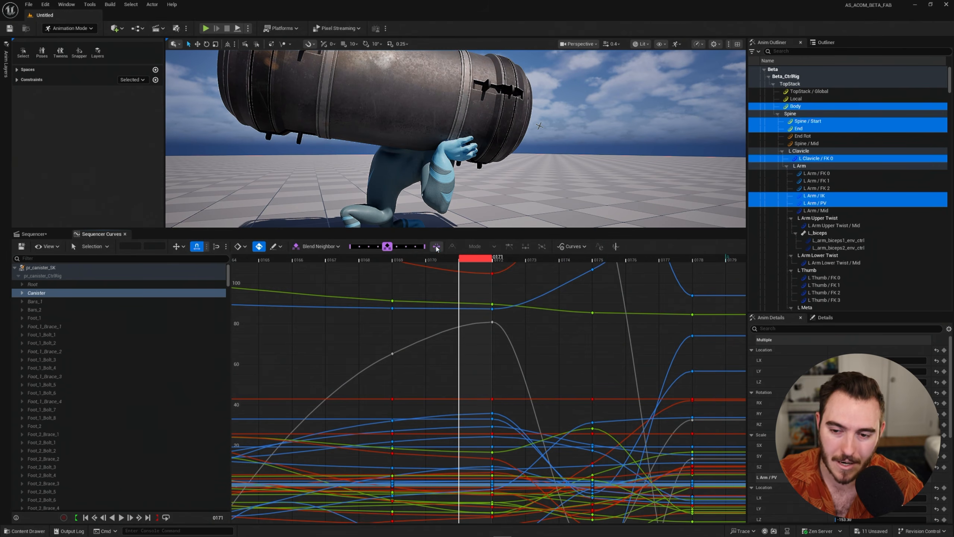
pyautogui.keyDown('alt'); pyautogui.keyDown('shift'); pyautogui.moveTo(451, 328); pyautogui.dragTo(483, 425, button='right'); pyautogui.keyUp('shift'); pyautogui.keyUp('alt')
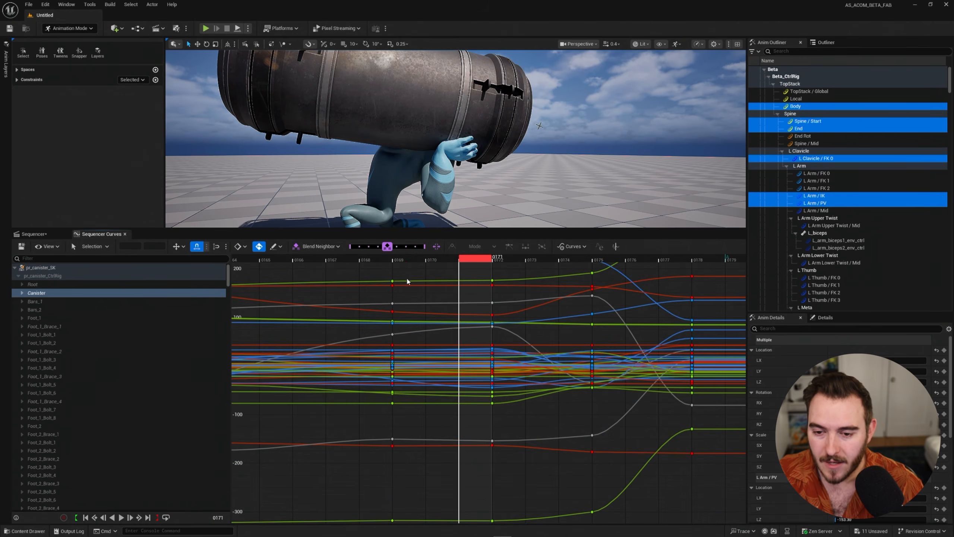
pyautogui.click(325, 249)
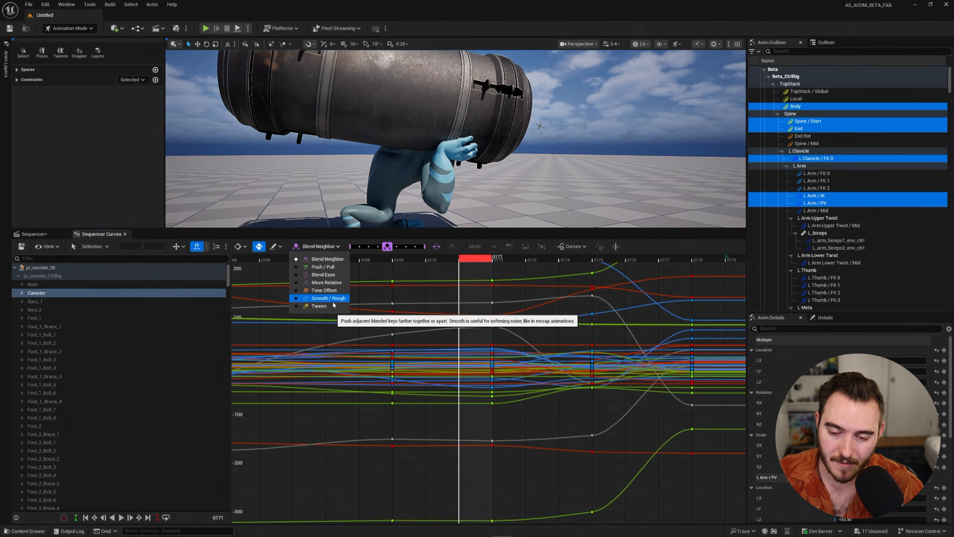
pyautogui.click(441, 276)
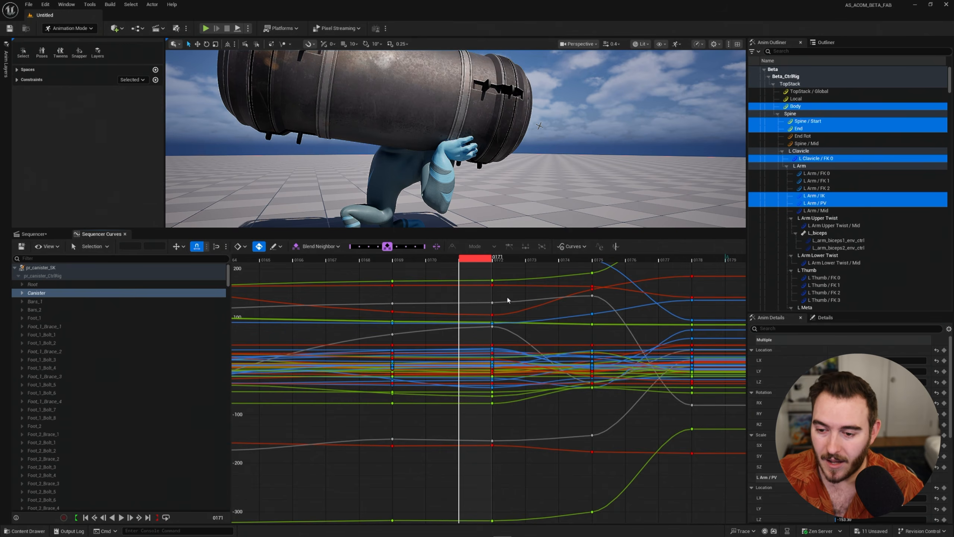
# Select the keys across the lift before and after frame 0171 and switch the blend function to Smooth / Rough.
pyautogui.press('f')
pyautogui.moveTo(599, 337); pyautogui.dragTo(411, 331, button='right')
pyautogui.moveTo(423, 260); pyautogui.dragTo(345, 285)
pyautogui.moveTo(456, 432); pyautogui.dragTo(481, 513)
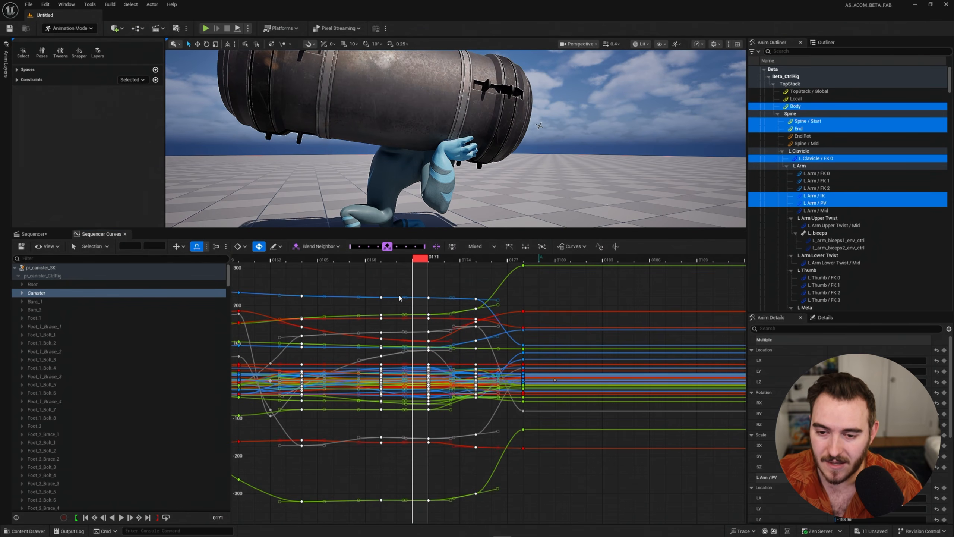
pyautogui.click(331, 247)
pyautogui.click(336, 299)
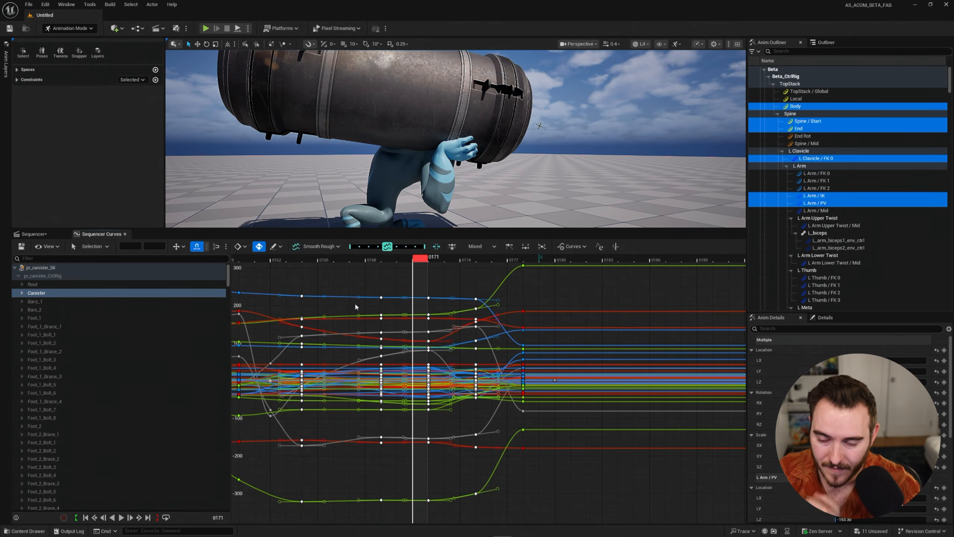
# Try Smooth / Rough on the red curve's keys between about -158 and -180, and undo the change.
pyautogui.keyDown('alt'); pyautogui.moveTo(425, 403); pyautogui.dragTo(446, 244, button='right'); pyautogui.keyUp('alt')
pyautogui.moveTo(366, 335); pyautogui.dragTo(500, 461, button='right')
pyautogui.keyDown('alt'); pyautogui.keyDown('shift'); pyautogui.moveTo(418, 451); pyautogui.dragTo(521, 459, button='right'); pyautogui.keyUp('shift'); pyautogui.keyUp('alt')
pyautogui.moveTo(431, 468); pyautogui.dragTo(462, 392, button='right')
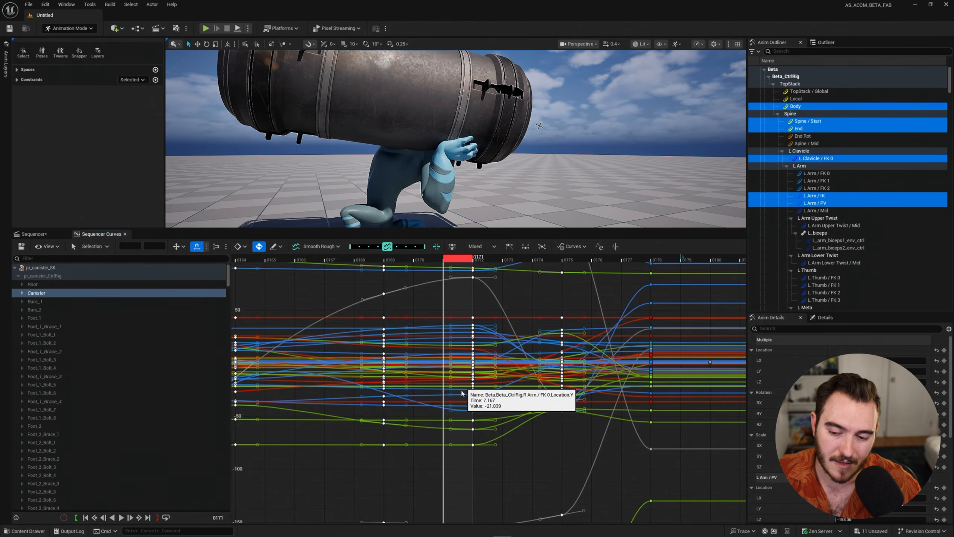
pyautogui.keyDown('alt'); pyautogui.keyDown('shift'); pyautogui.moveTo(463, 429); pyautogui.dragTo(461, 417, button='right'); pyautogui.keyUp('shift'); pyautogui.keyUp('alt')
pyautogui.moveTo(460, 516); pyautogui.dragTo(461, 357, button='right')
pyautogui.moveTo(460, 471); pyautogui.dragTo(475, 328, button='right')
pyautogui.click(546, 356)
pyautogui.keyDown('alt'); pyautogui.moveTo(544, 365); pyautogui.dragTo(444, 340, button='right'); pyautogui.keyUp('alt')
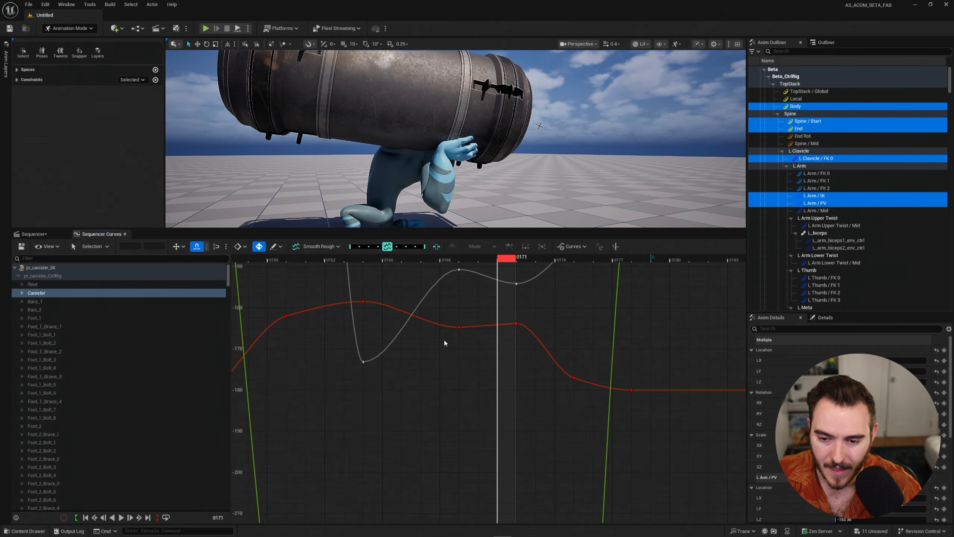
pyautogui.moveTo(269, 292); pyautogui.dragTo(633, 414)
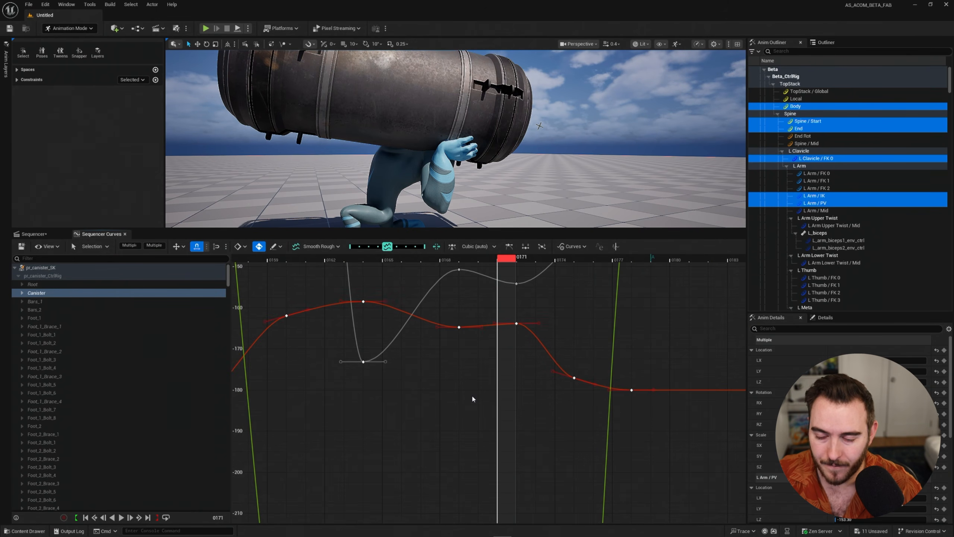
pyautogui.moveTo(473, 396); pyautogui.dragTo(504, 417, button='right')
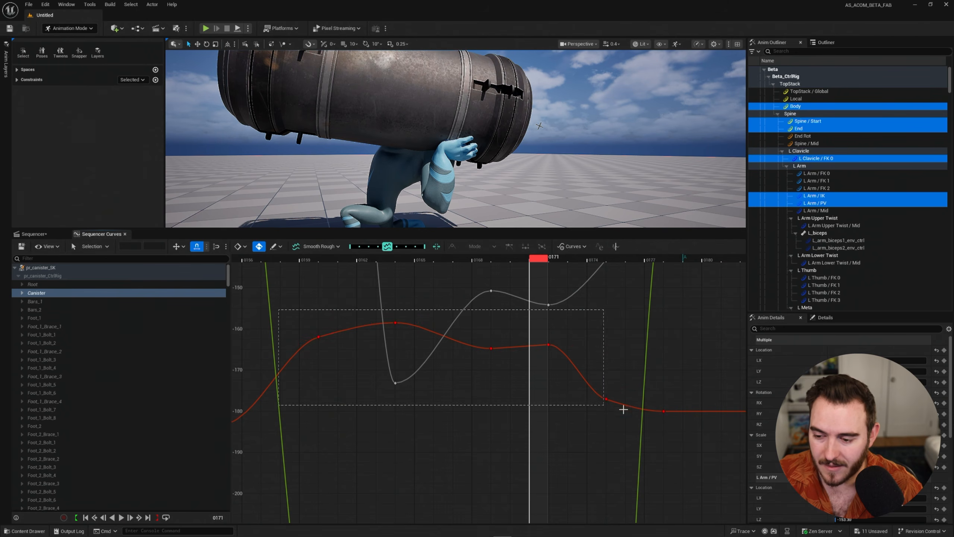
pyautogui.moveTo(623, 409); pyautogui.dragTo(678, 434)
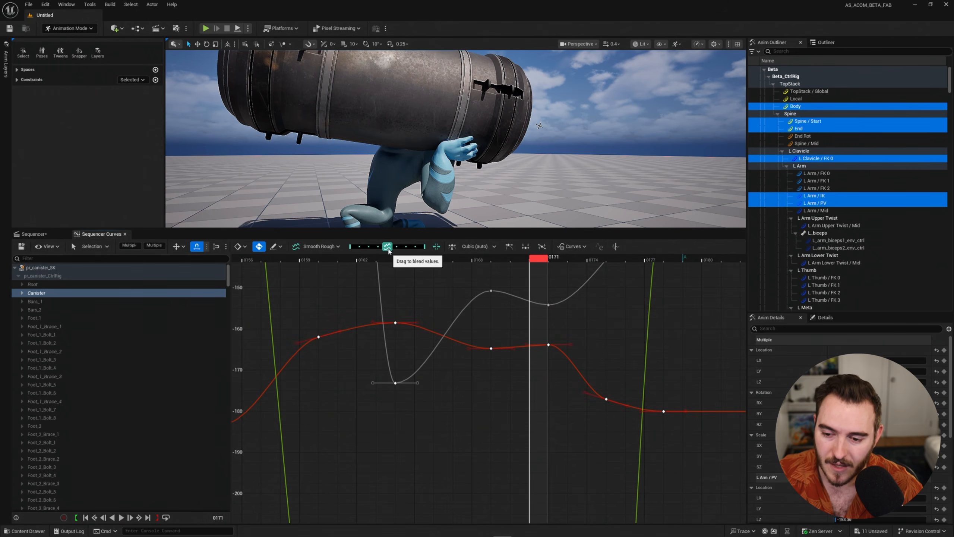
pyautogui.moveTo(379, 251); pyautogui.dragTo(346, 252)
pyautogui.hotkey('ctrl', 'z')
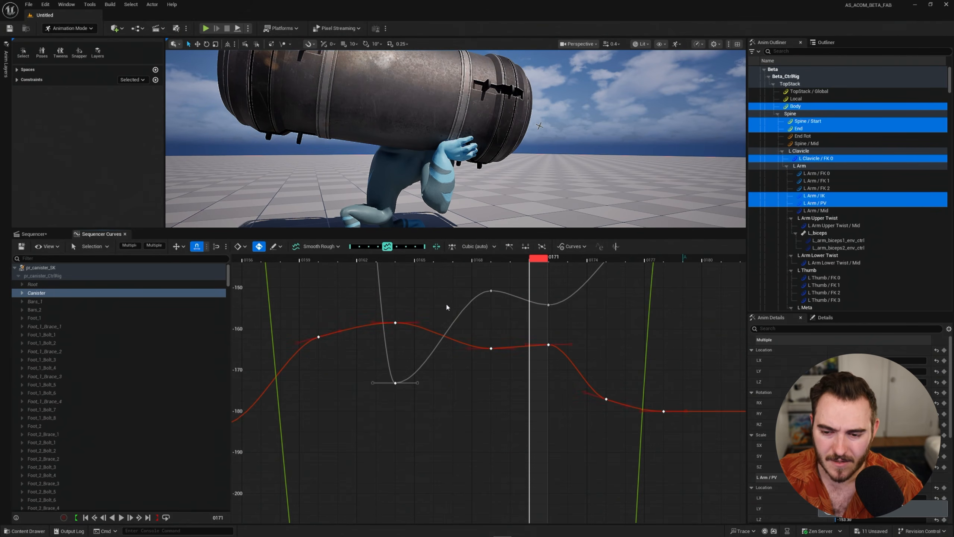
# Try Smooth / Rough at a blend value of 1 on all curve keys across the lift and throw, and undo it.
pyautogui.click(453, 305)
pyautogui.scroll(-6, 451, 309)
pyautogui.moveTo(452, 311); pyautogui.dragTo(435, 384, button='right')
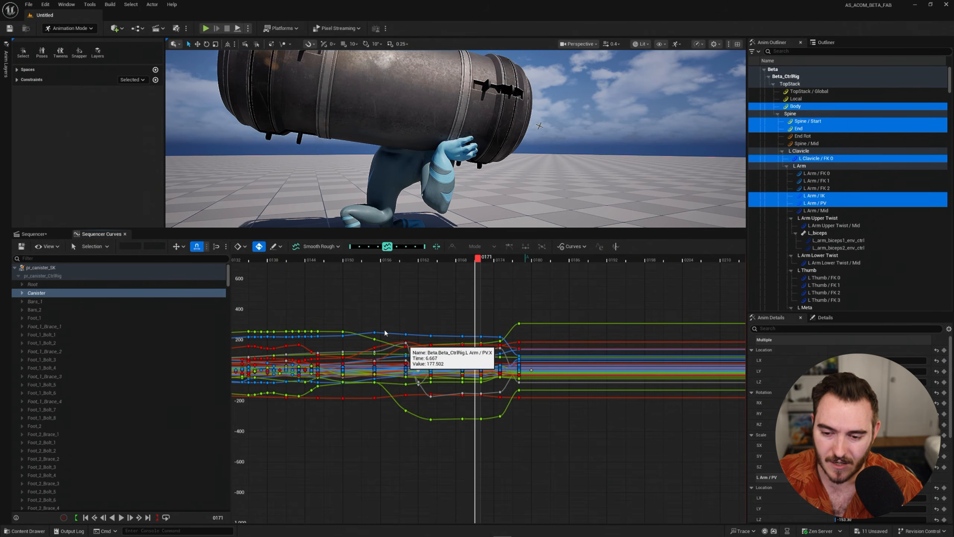
pyautogui.moveTo(517, 454); pyautogui.dragTo(520, 455)
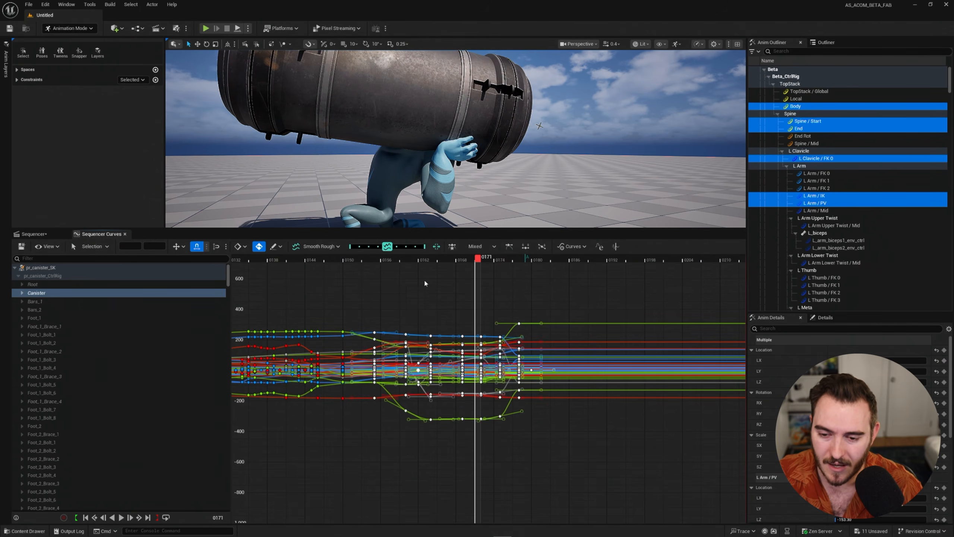
pyautogui.moveTo(370, 251); pyautogui.dragTo(413, 251)
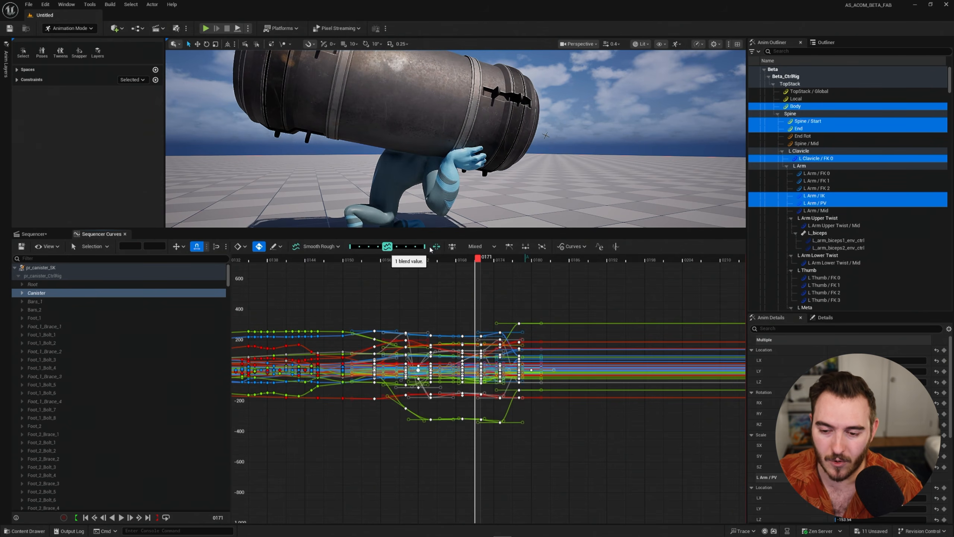
# Switch the blend function to Time Offset and deselect the curve keys.
pyautogui.click(331, 246)
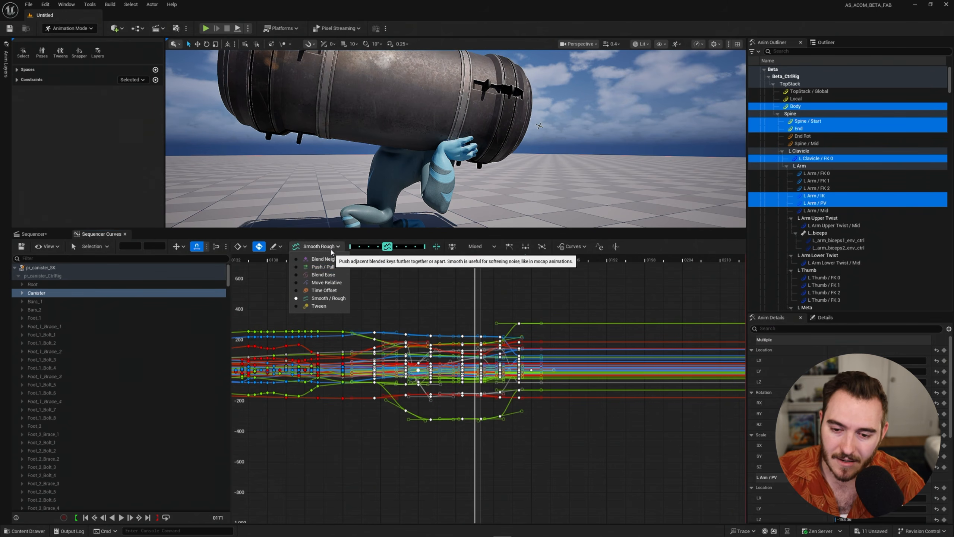
pyautogui.click(324, 290)
pyautogui.click(494, 387)
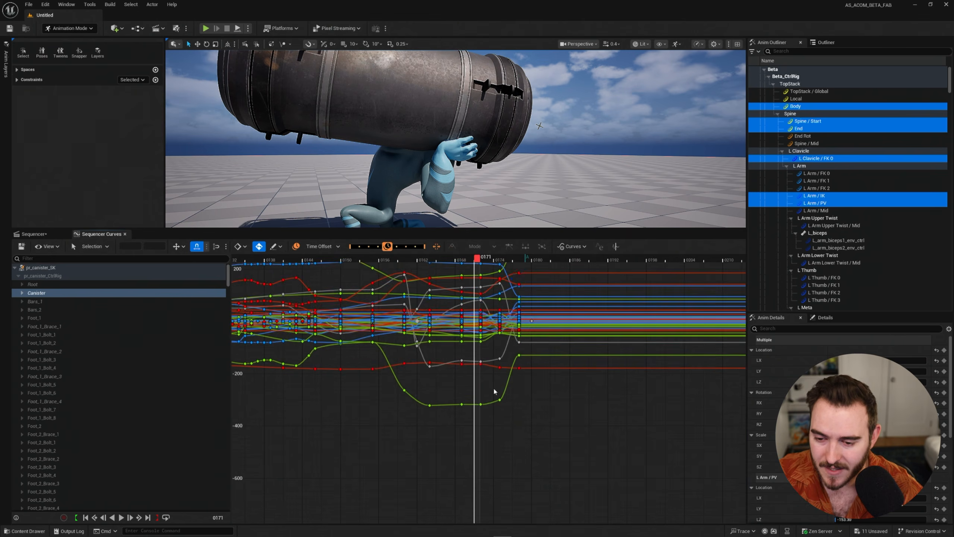
pyautogui.keyDown('alt'); pyautogui.moveTo(494, 389); pyautogui.dragTo(488, 334, button='right'); pyautogui.keyUp('alt')
pyautogui.keyDown('alt'); pyautogui.moveTo(410, 326); pyautogui.dragTo(481, 448, button='middle'); pyautogui.keyUp('alt')
pyautogui.keyDown('alt'); pyautogui.moveTo(481, 447); pyautogui.dragTo(411, 366, button='right'); pyautogui.keyUp('alt')
pyautogui.scroll(-1, 384, 358)
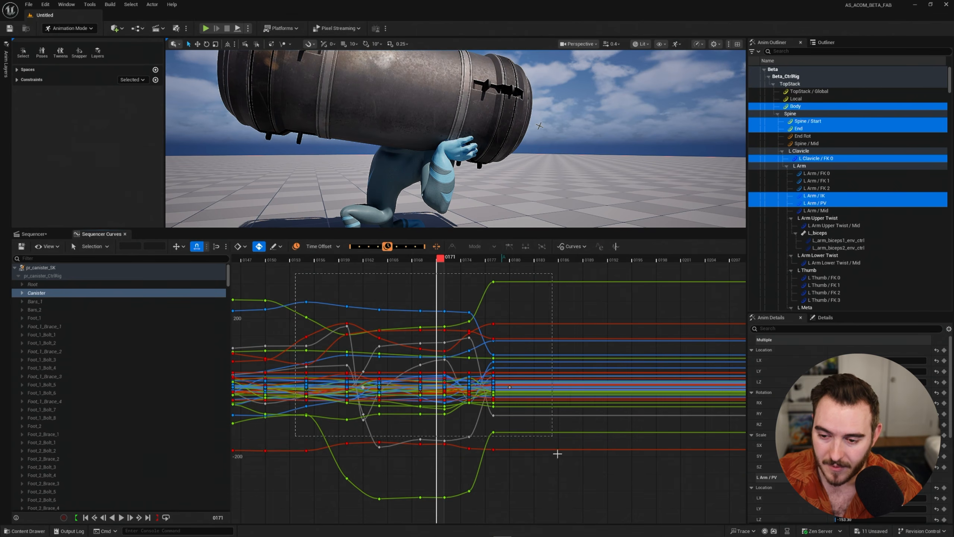
pyautogui.moveTo(558, 454); pyautogui.dragTo(531, 511)
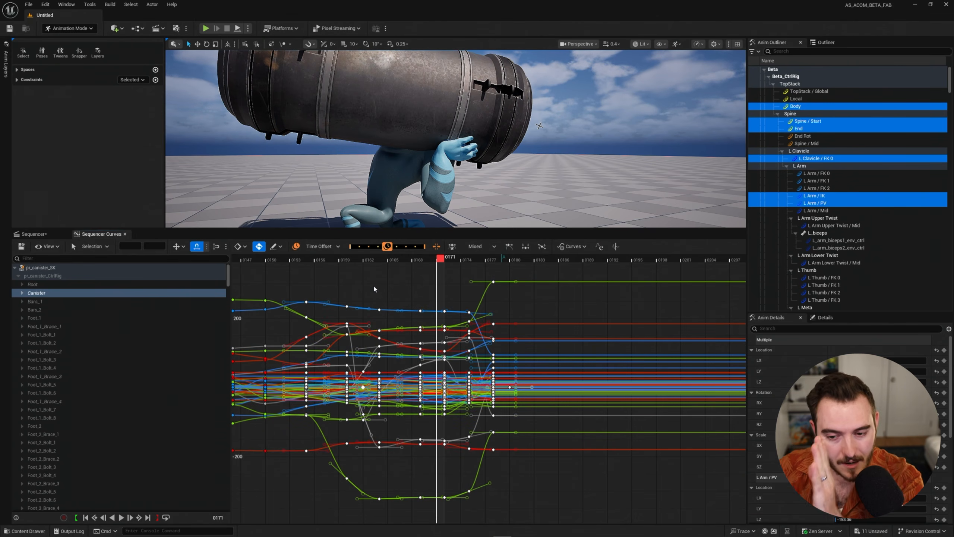
pyautogui.click(400, 306)
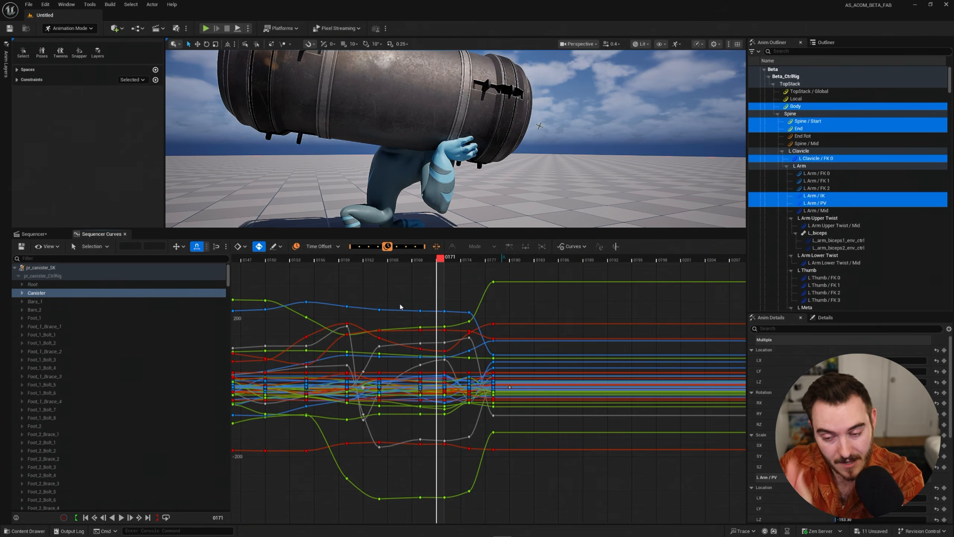
# Try Time Offset to shift all curve keys across the lift and throw earlier, play back from frame 0142, and undo it.
pyautogui.moveTo(375, 287); pyautogui.dragTo(457, 294, button='right')
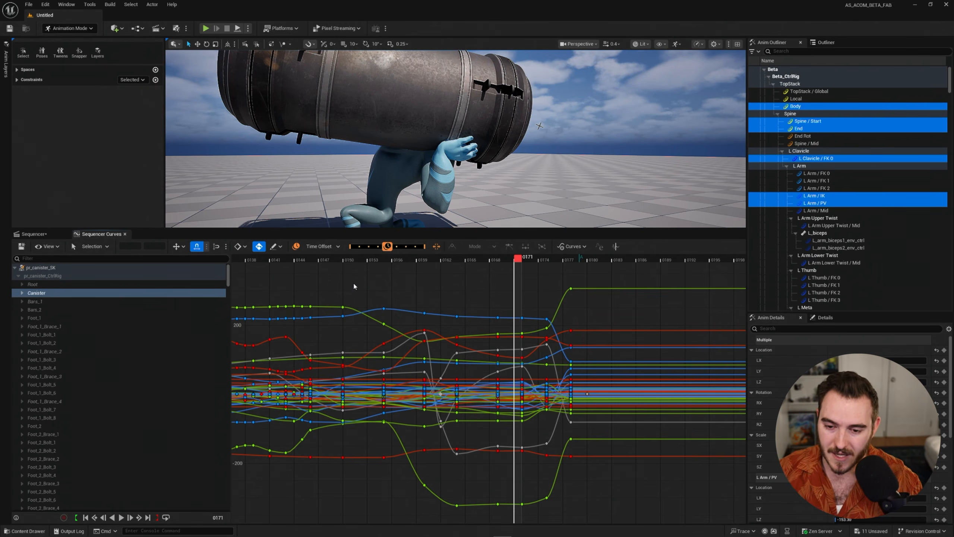
pyautogui.moveTo(331, 271); pyautogui.dragTo(501, 479)
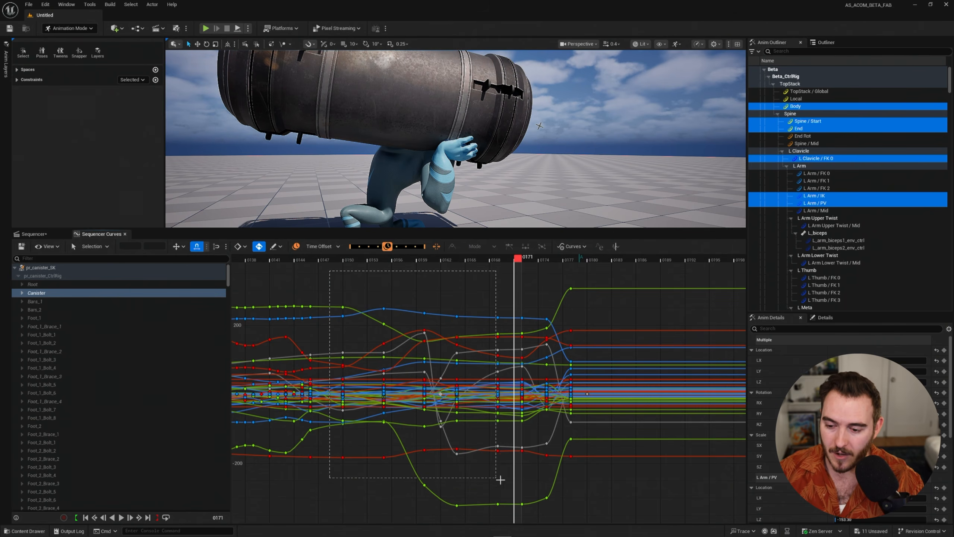
pyautogui.moveTo(572, 517); pyautogui.dragTo(572, 518)
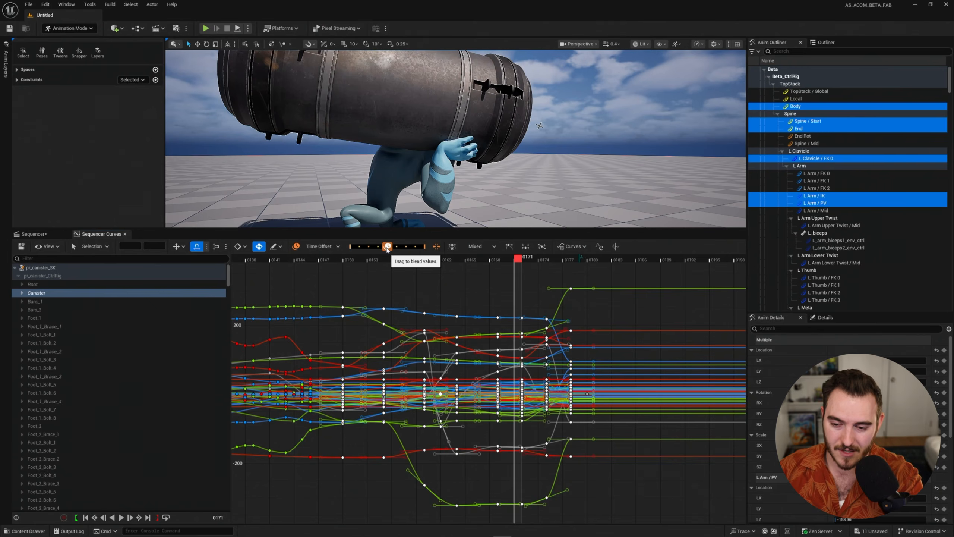
pyautogui.moveTo(387, 248); pyautogui.dragTo(282, 264)
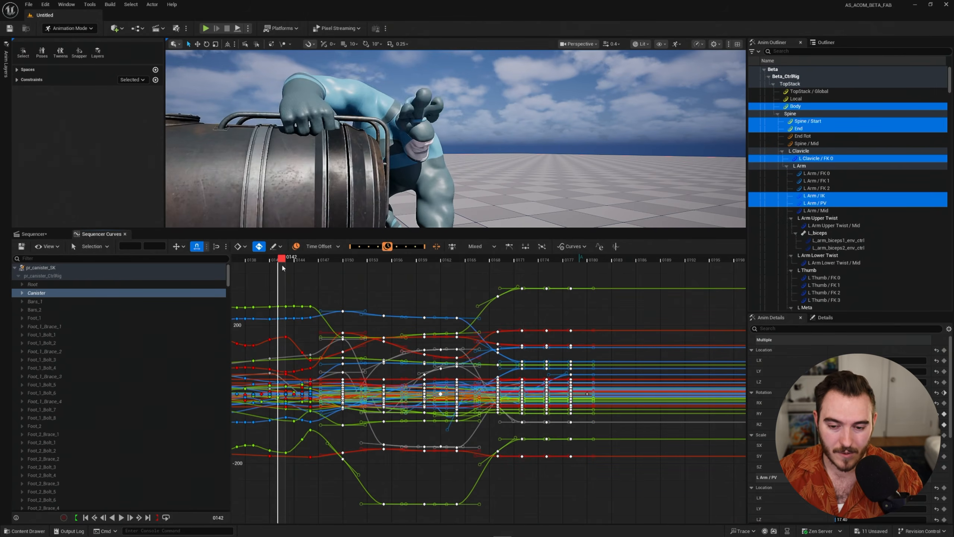
pyautogui.press('space')
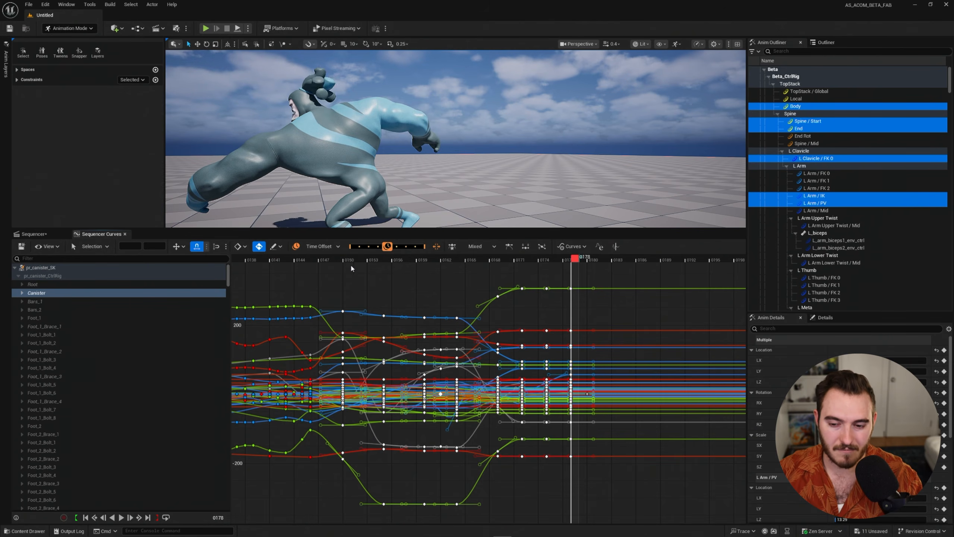
pyautogui.hotkey('ctrl', 'z')
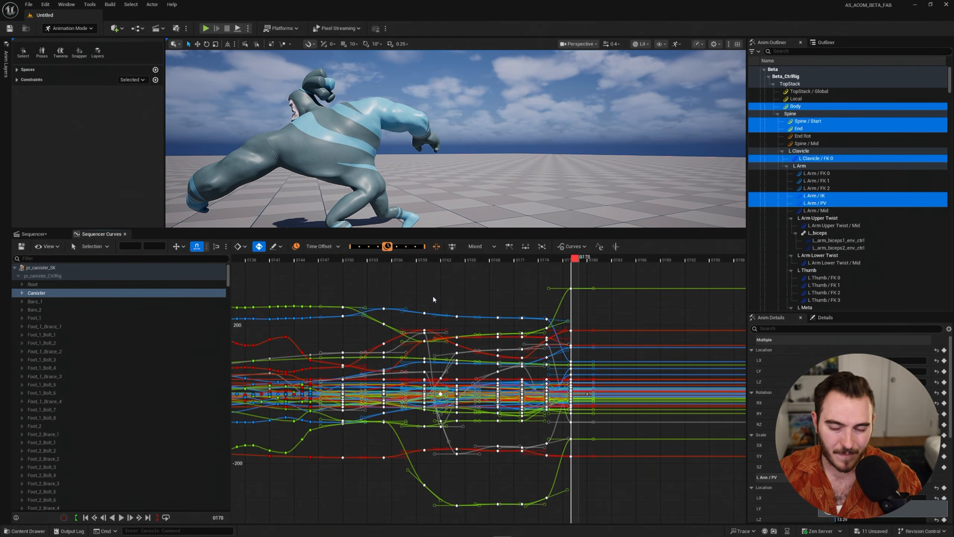
# Try Time Offset once more on the lift and throw keys, undo it, and clear the key selection.
pyautogui.moveTo(385, 247)
pyautogui.mouseDown()
pyautogui.moveTo(370, 248)
pyautogui.moveTo(394, 248)
pyautogui.moveTo(384, 249)
pyautogui.mouseUp()
pyautogui.hotkey('ctrl', 'z')
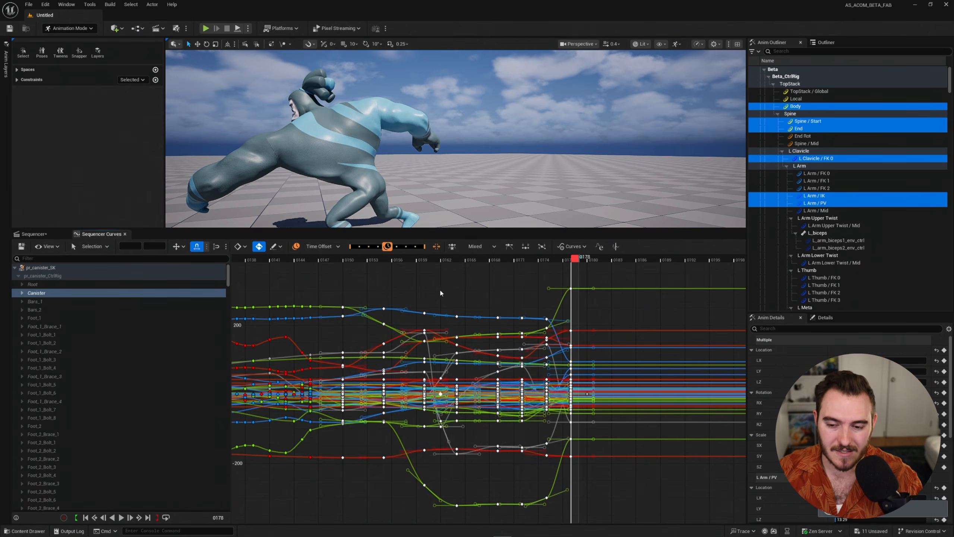
pyautogui.click(439, 288)
pyautogui.moveTo(337, 274); pyautogui.dragTo(598, 513)
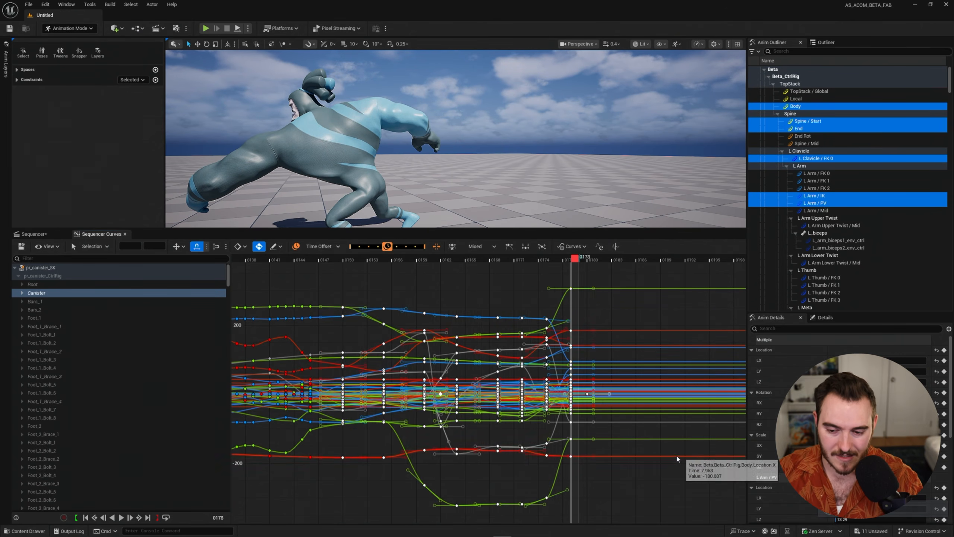
pyautogui.moveTo(678, 458)
pyautogui.mouseDown(button='middle')
pyautogui.moveTo(650, 454)
pyautogui.moveTo(673, 456)
pyautogui.mouseUp(button='middle')
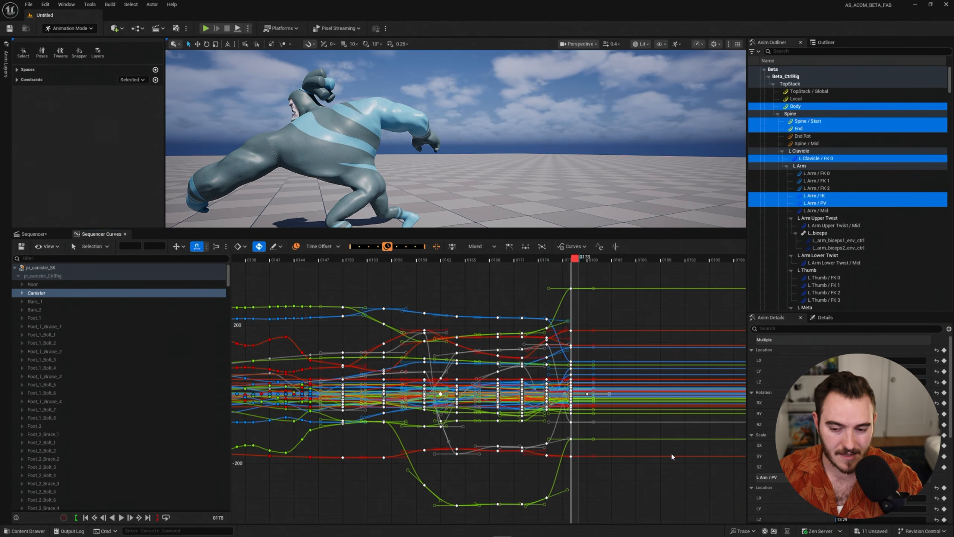
pyautogui.click(617, 501)
# Switch the blend function to Move Relative and select all curve keys across the lift and throw.
pyautogui.click(339, 246)
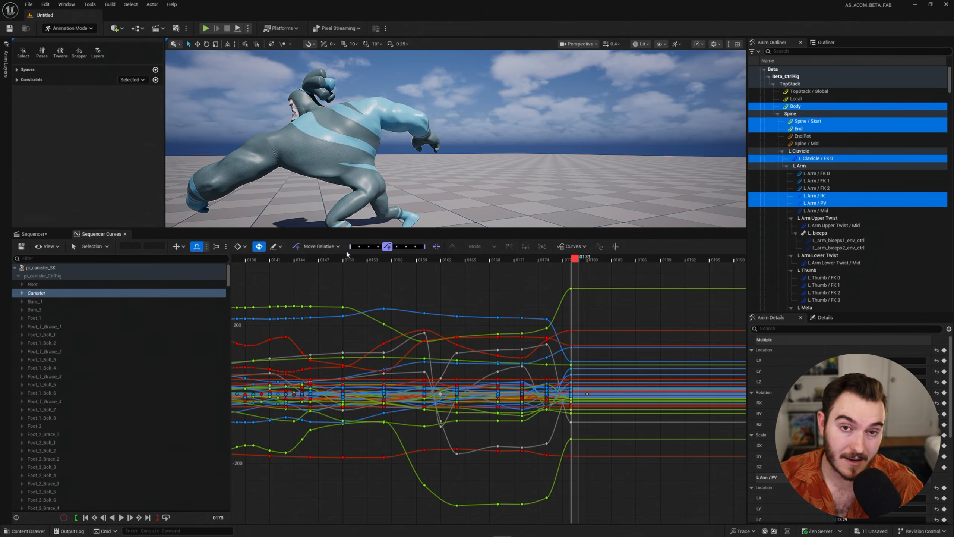
pyautogui.scroll(-3, 488, 391)
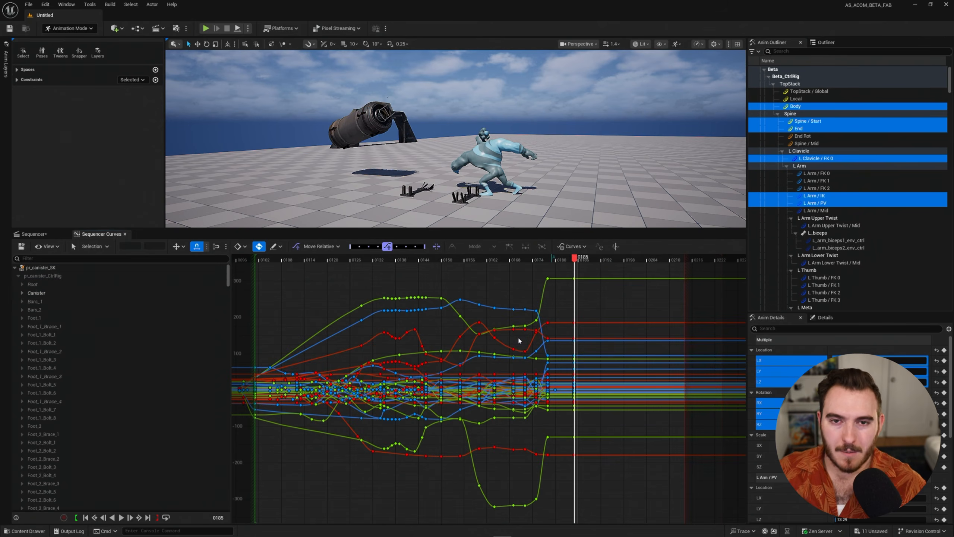
pyautogui.scroll(-4, 519, 339)
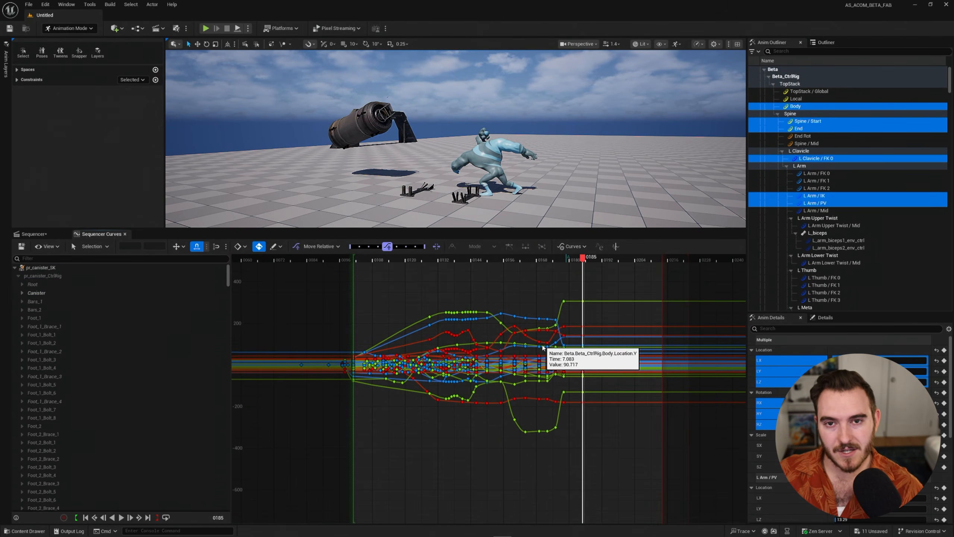
pyautogui.moveTo(557, 260); pyautogui.dragTo(389, 265)
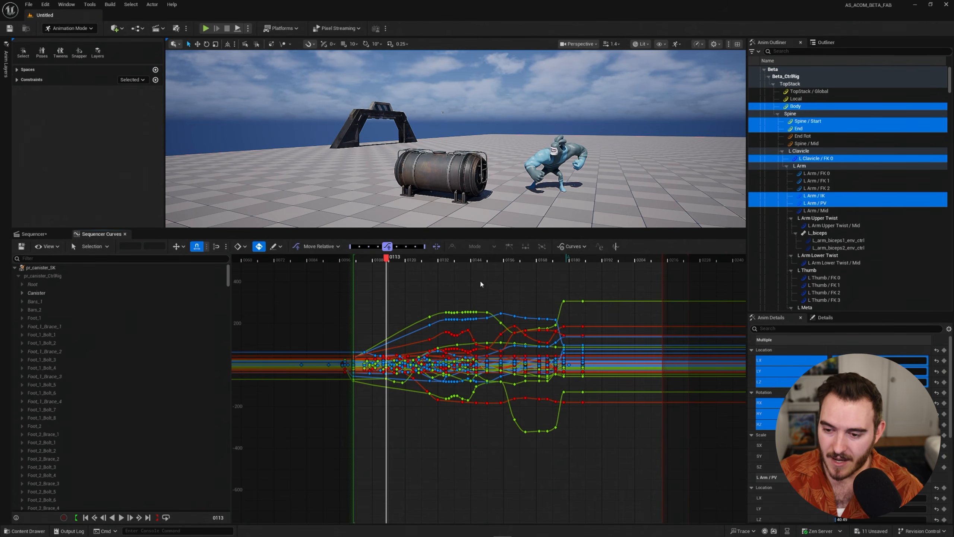
pyautogui.moveTo(480, 283); pyautogui.dragTo(575, 471)
pyautogui.scroll(-1, 576, 444)
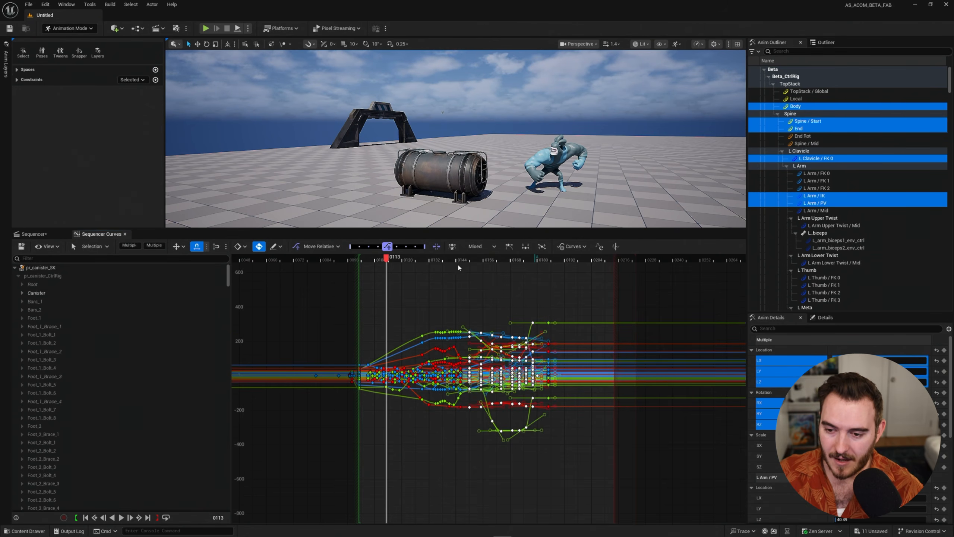
# Move the selected keys down by about 950 units and play back the displaced animation from frame 0149.
pyautogui.moveTo(458, 263)
pyautogui.mouseDown()
pyautogui.moveTo(496, 262)
pyautogui.moveTo(470, 262)
pyautogui.mouseUp()
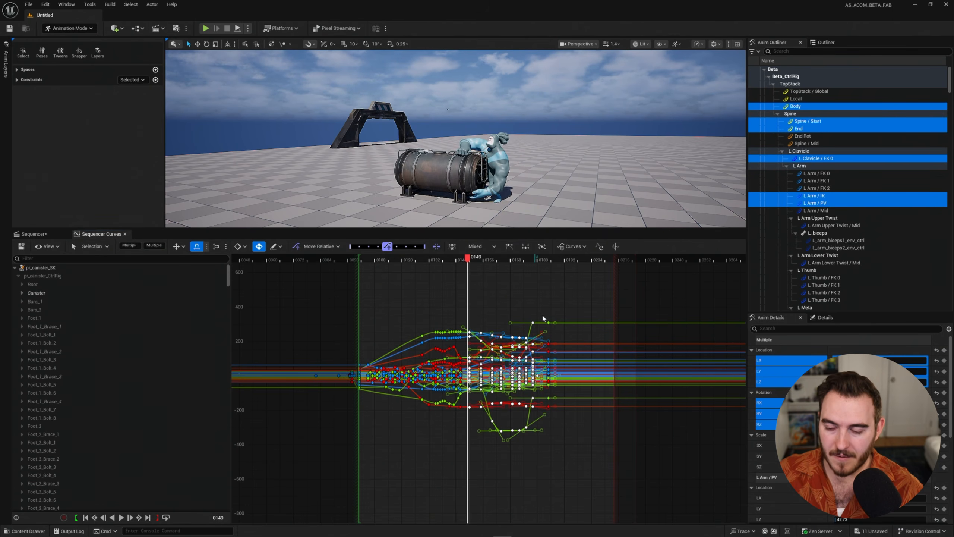
pyautogui.scroll(-1, 526, 312)
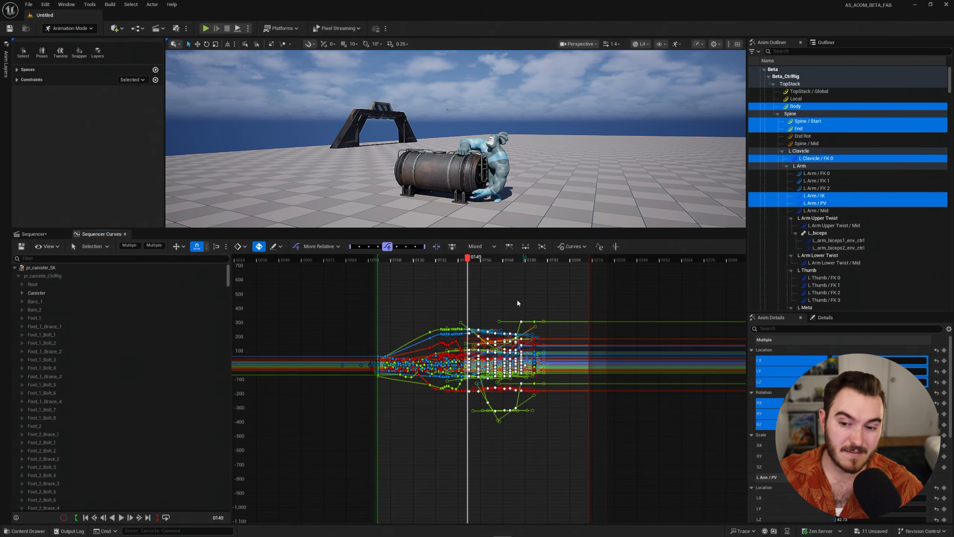
pyautogui.moveTo(520, 283); pyautogui.dragTo(536, 418, button='middle')
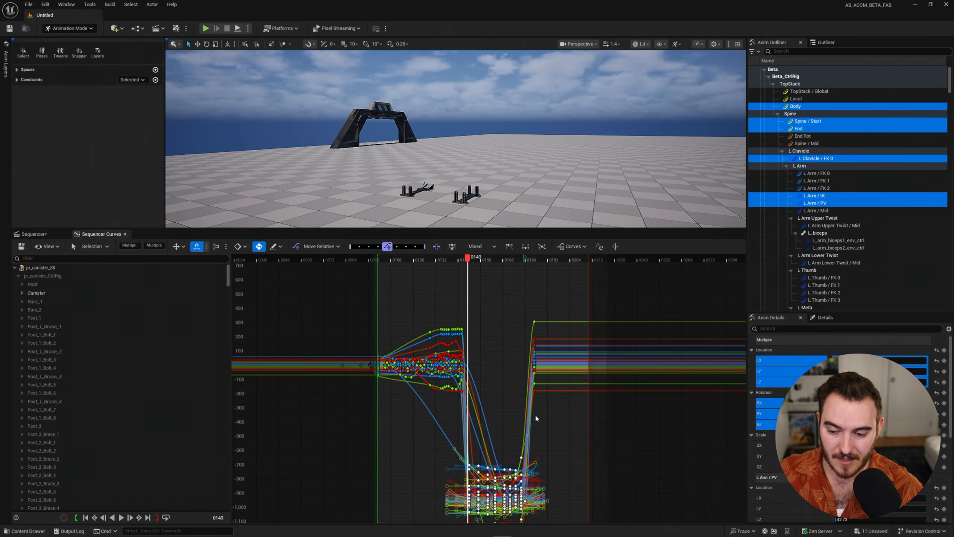
pyautogui.click(564, 443)
pyautogui.moveTo(563, 443); pyautogui.dragTo(547, 391, button='right')
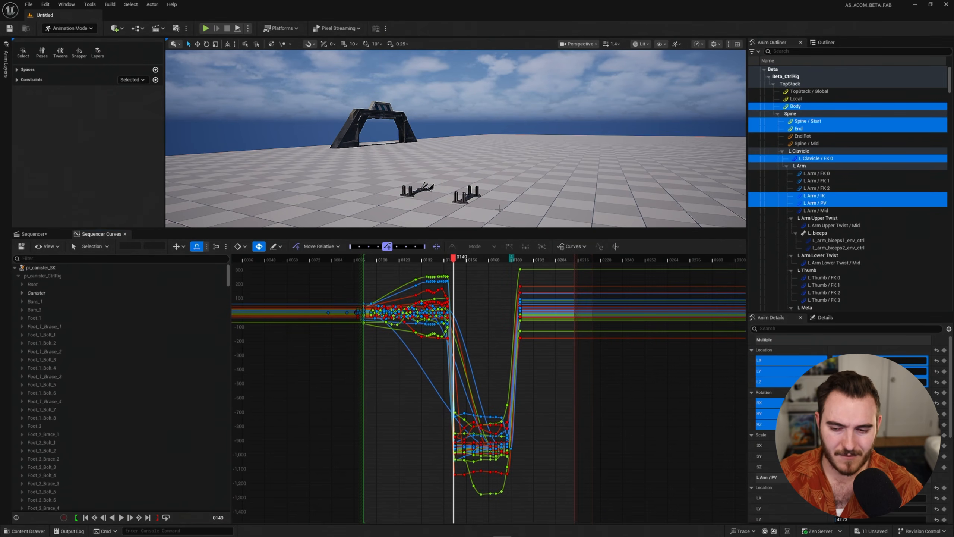
pyautogui.press('space')
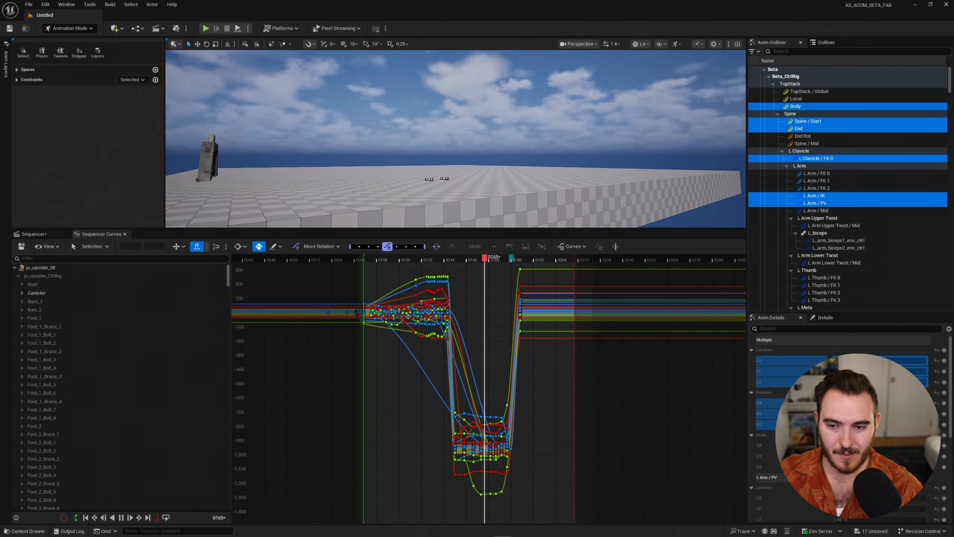
pyautogui.click(456, 261)
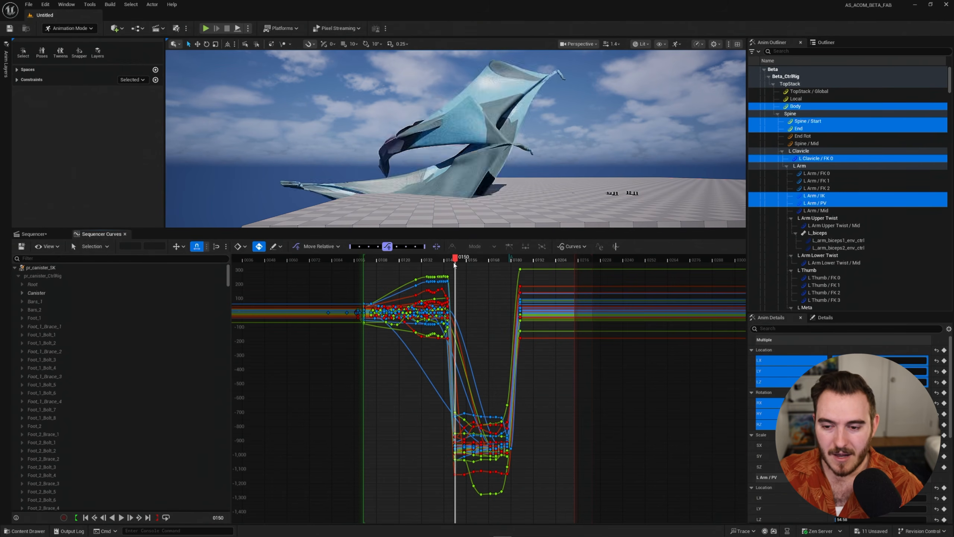
# Select the displaced keys, realign them with the neighbouring keys using Move Relative, and play back the result.
pyautogui.keyDown('alt'); pyautogui.moveTo(471, 357); pyautogui.dragTo(558, 417, button='right'); pyautogui.keyUp('alt')
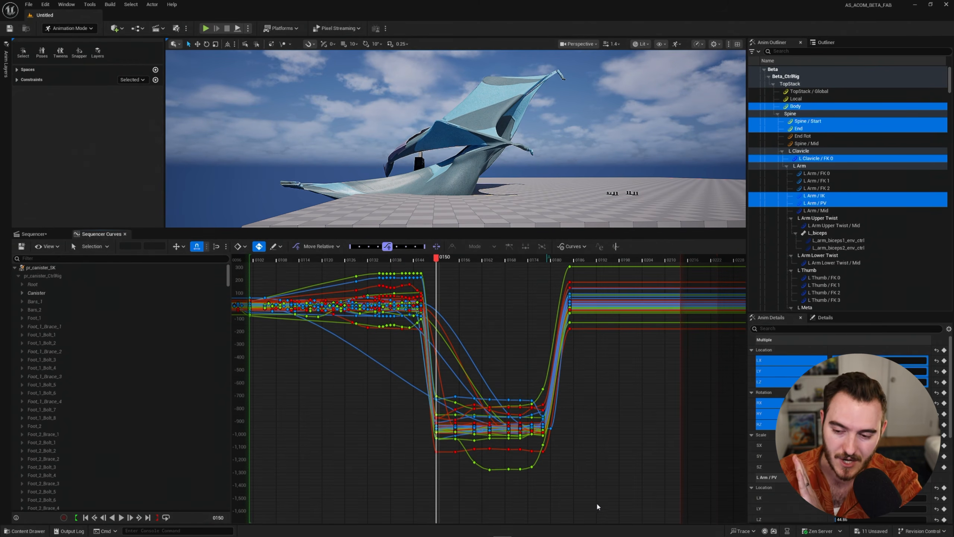
pyautogui.moveTo(598, 496); pyautogui.dragTo(401, 377)
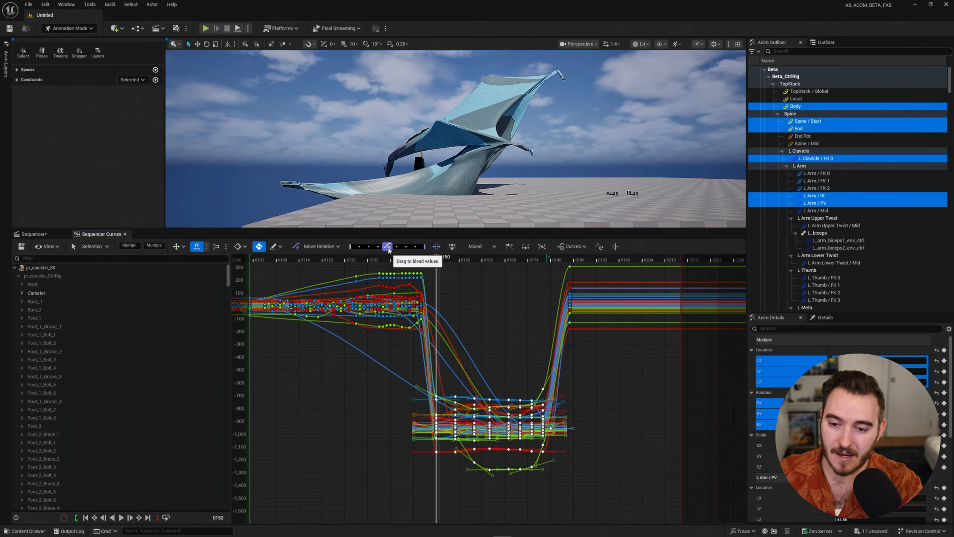
pyautogui.moveTo(388, 248); pyautogui.dragTo(427, 262)
pyautogui.click(427, 258)
pyautogui.press('space')
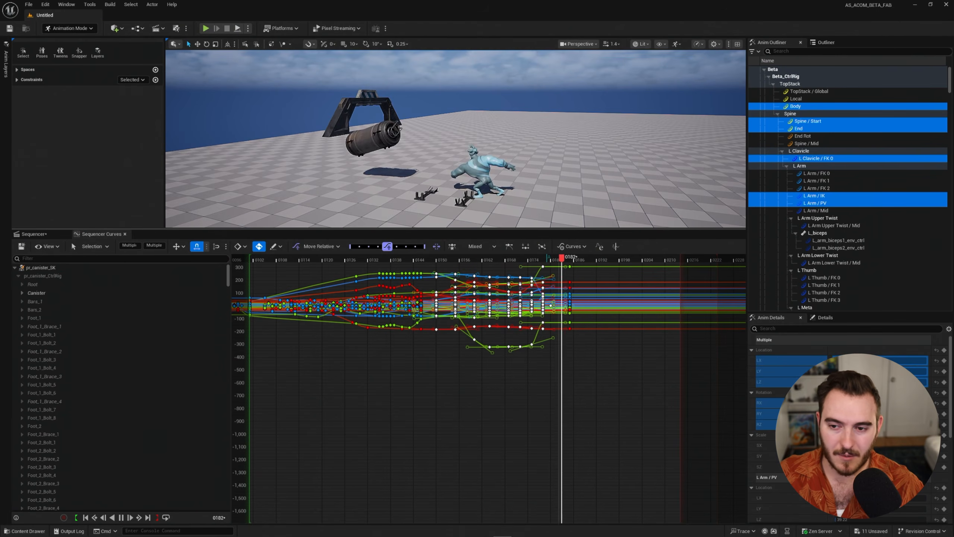
pyautogui.press('space')
# Move the selected keys down by about 400 units, realign them with Move Relative, and deselect them.
pyautogui.moveTo(498, 351); pyautogui.dragTo(443, 420, button='right')
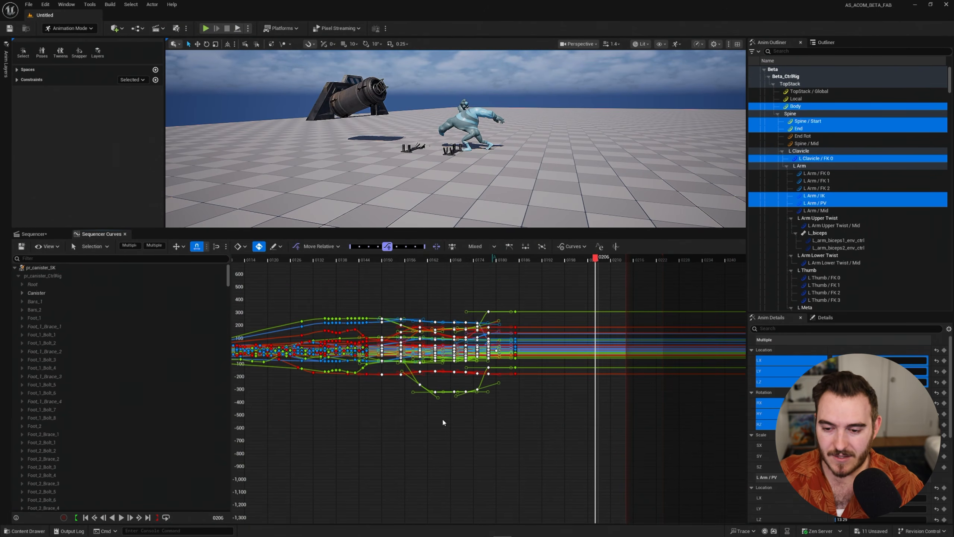
pyautogui.moveTo(447, 310); pyautogui.dragTo(447, 359, button='middle')
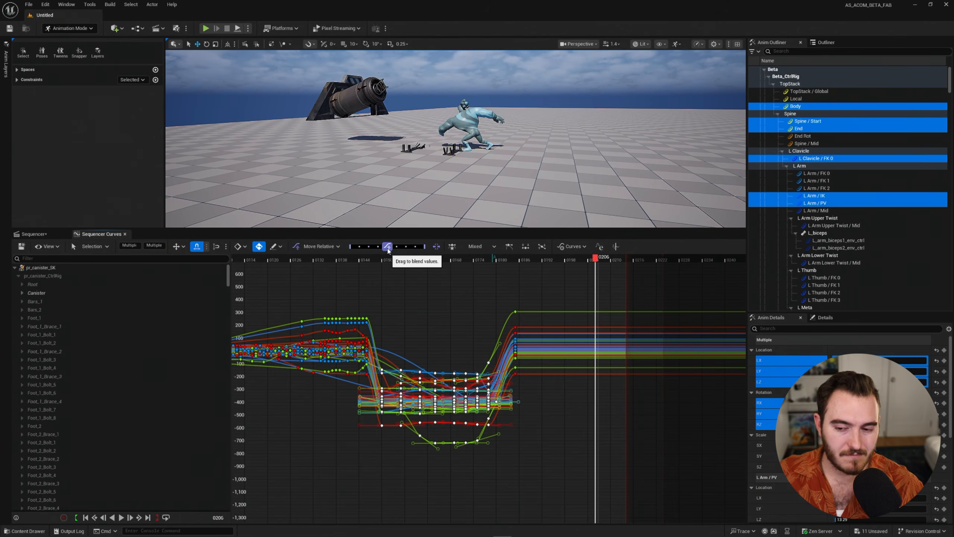
pyautogui.moveTo(389, 247); pyautogui.dragTo(437, 259)
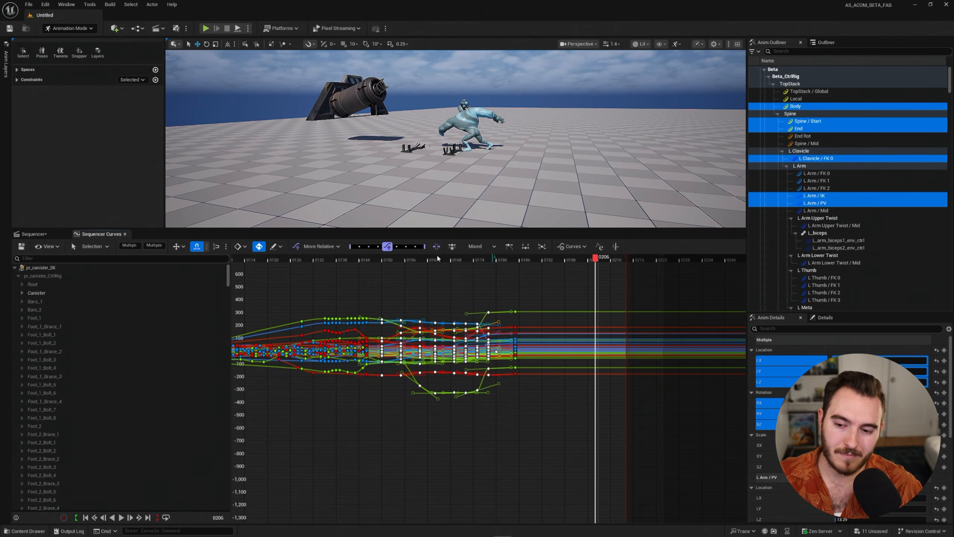
pyautogui.click(416, 264)
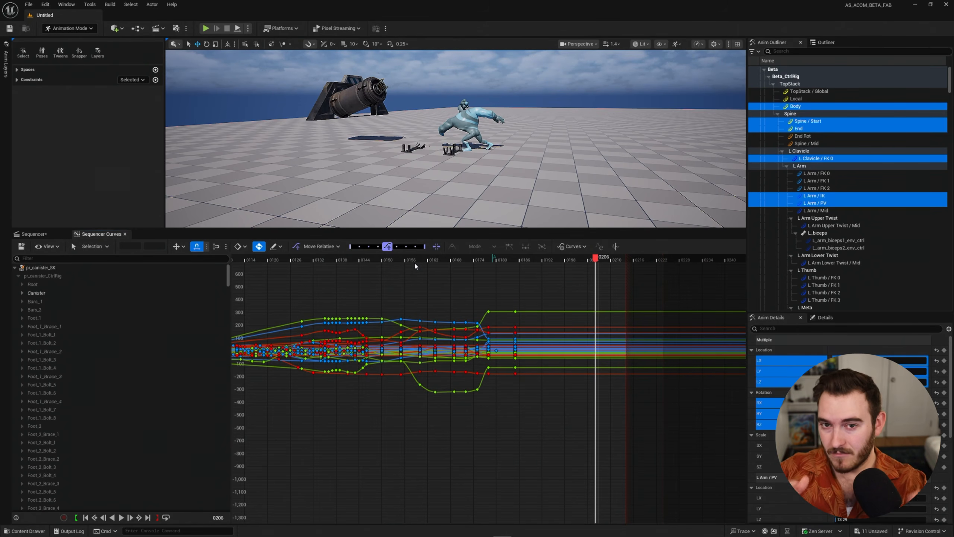
# Switch the blend function to Blend Neighbor and enlarge the viewport by shrinking the curve editor.
pyautogui.click(325, 247)
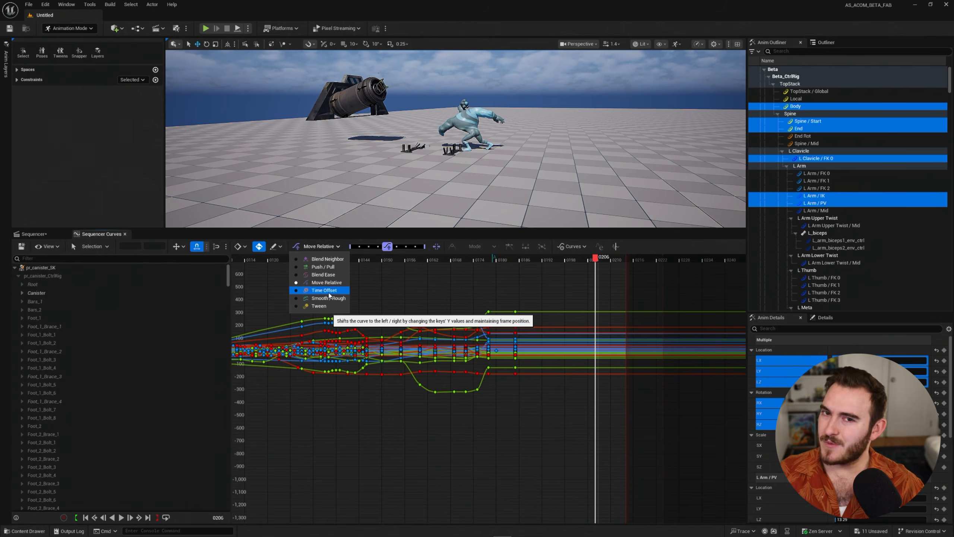
pyautogui.click(327, 259)
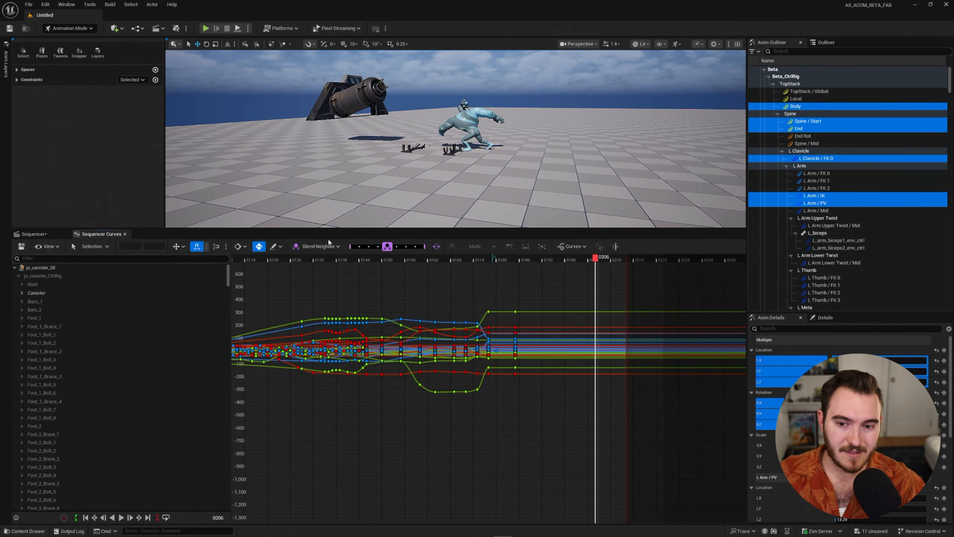
pyautogui.click(328, 247)
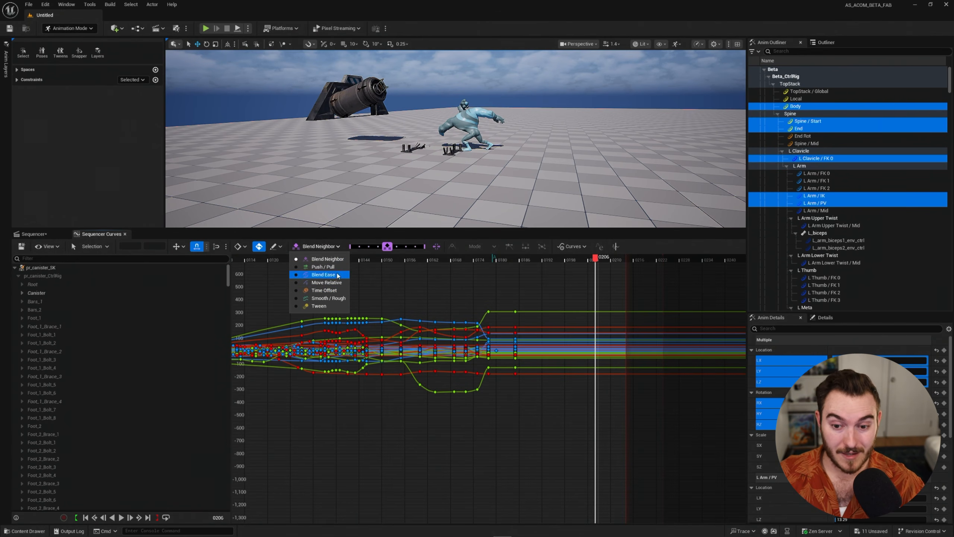
pyautogui.click(335, 245)
pyautogui.press('f')
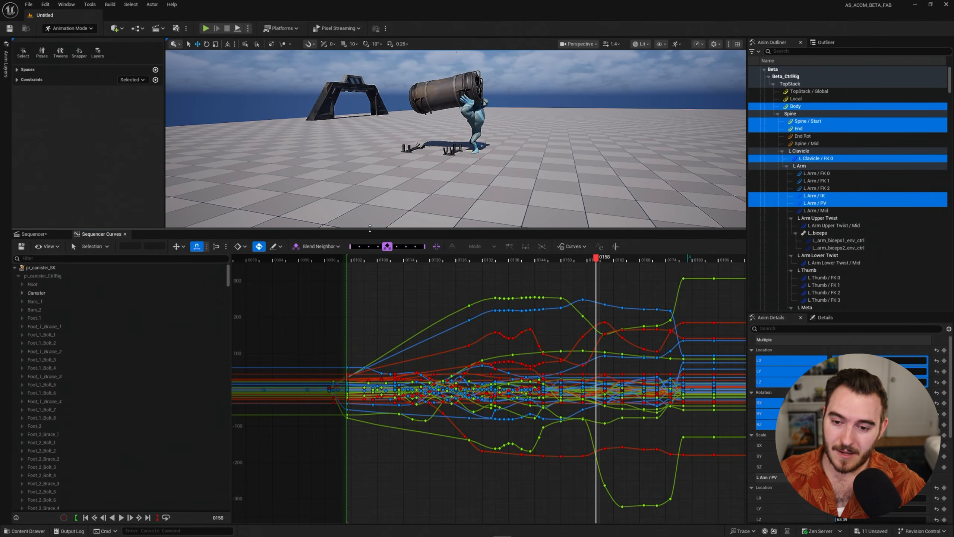
pyautogui.moveTo(370, 227); pyautogui.dragTo(370, 300)
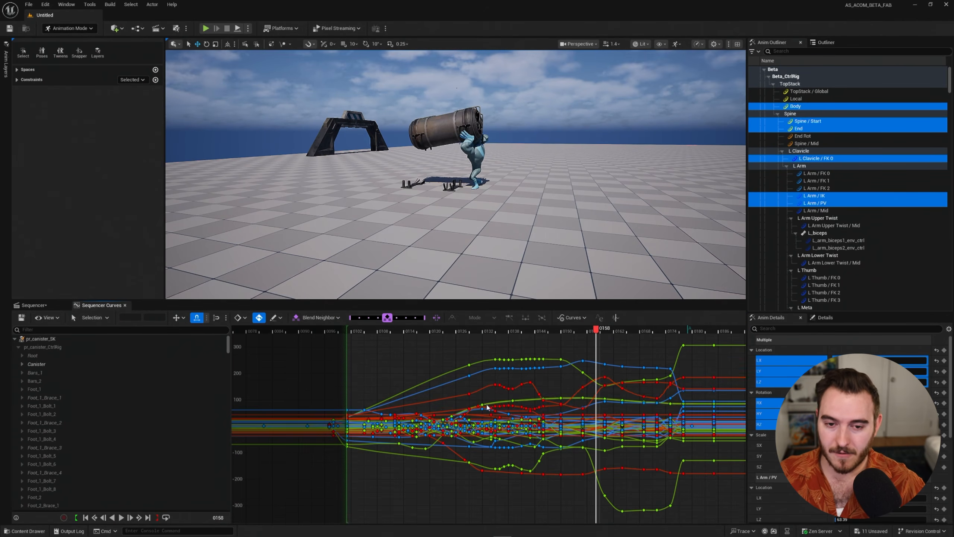
# Show the tween slider in the viewport and blend the selected controls' pose at frame 0158 towards a neighbouring key with Blend Neighbor.
pyautogui.click(60, 53)
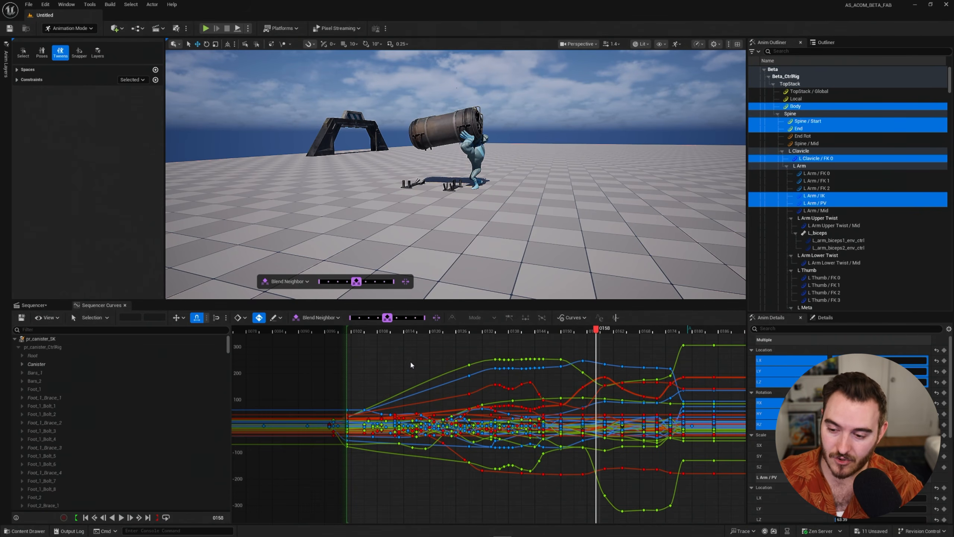
pyautogui.press('u')
pyautogui.moveTo(406, 360); pyautogui.dragTo(363, 342)
# Switch the viewport slider's function to Tween and tween the selected controls' pose at frame 0158 between its neighbouring keys.
pyautogui.click(287, 281)
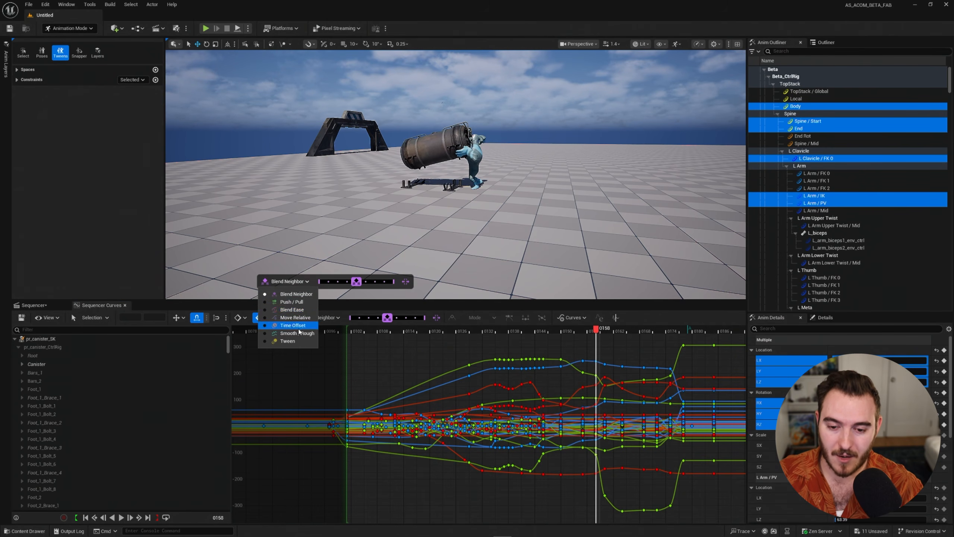
pyautogui.click(288, 340)
pyautogui.moveTo(403, 357); pyautogui.dragTo(388, 357)
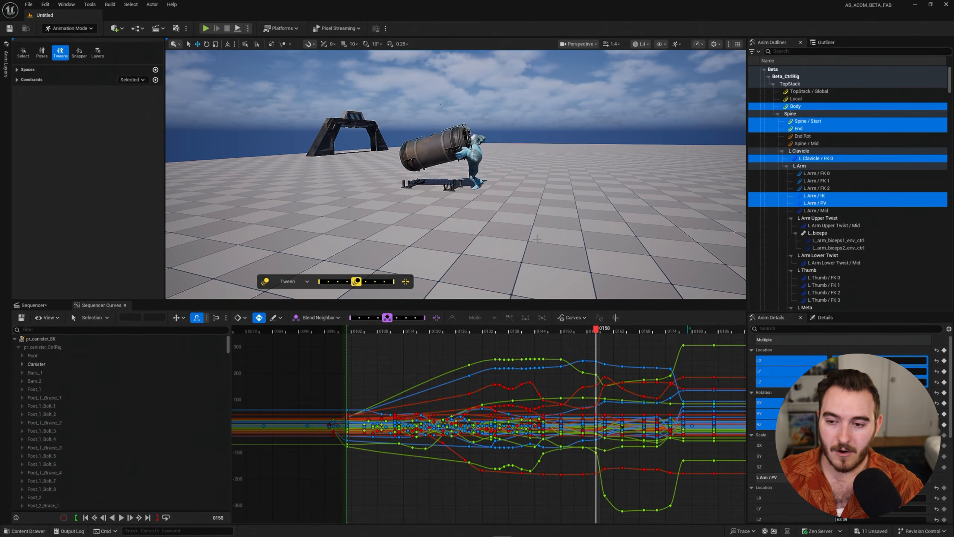
pyautogui.moveTo(356, 281)
pyautogui.mouseDown()
pyautogui.moveTo(337, 281)
pyautogui.moveTo(356, 281)
pyautogui.mouseUp()
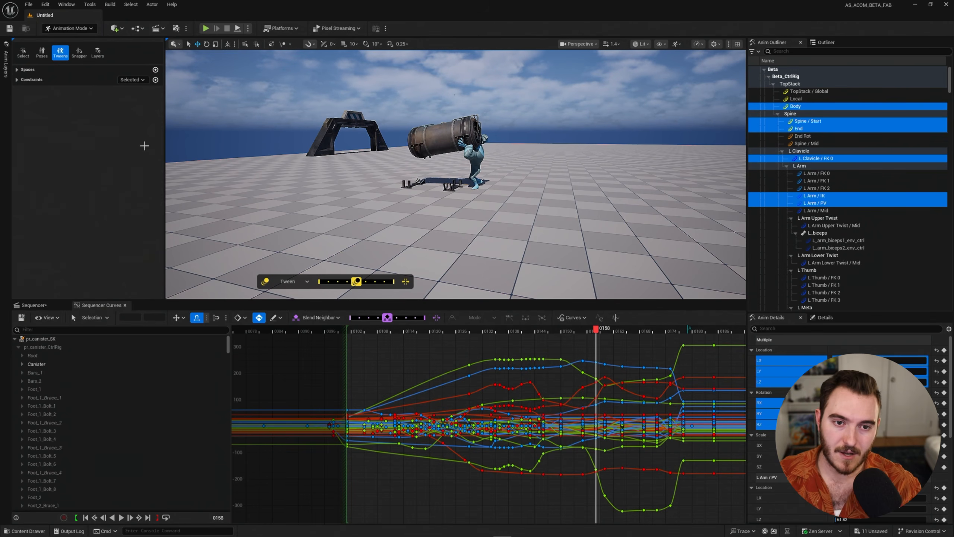
# Hide the viewport tween slider and undo the last pose blend at frame 0158.
pyautogui.click(60, 52)
pyautogui.moveTo(319, 162); pyautogui.dragTo(289, 177)
pyautogui.hotkey('ctrl', 'z')
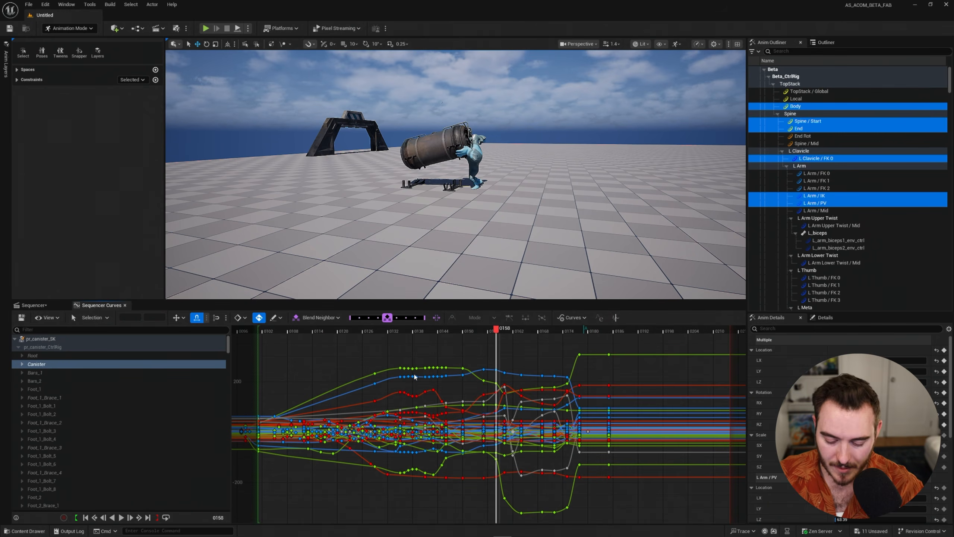
# Adjust the pose blend at frame 0158 slightly and try cycling through the blend functions.
pyautogui.moveTo(329, 351)
pyautogui.mouseDown()
pyautogui.moveTo(381, 351)
pyautogui.moveTo(306, 352)
pyautogui.moveTo(352, 354)
pyautogui.moveTo(337, 354)
pyautogui.mouseUp()
pyautogui.hotkey('ctrl', 'u')
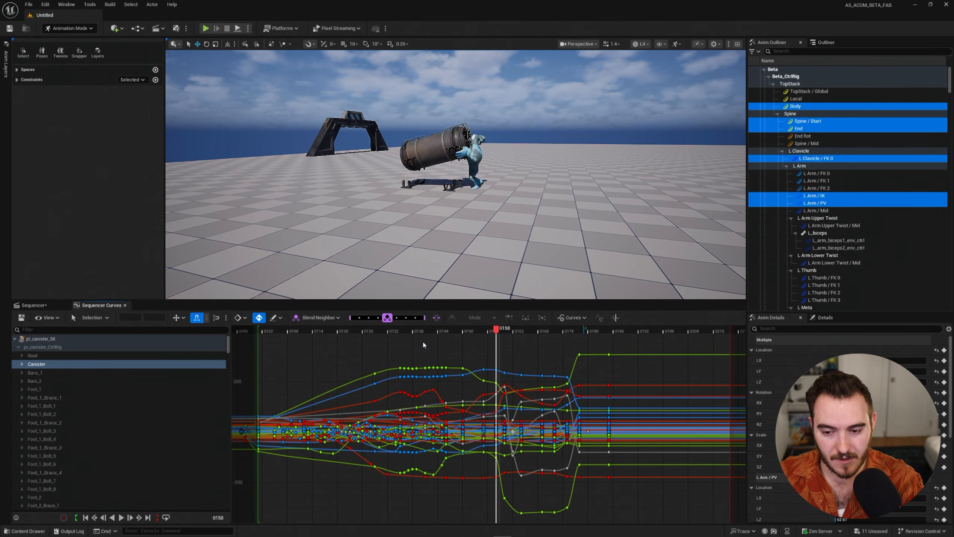
pyautogui.hotkey('shift', 'u')
pyautogui.hotkey('shift', 'u')
pyautogui.hotkey('shift', 'u')
pyautogui.hotkey('shift', 'u')
pyautogui.hotkey('shift', 'u')
pyautogui.hotkey('shift', 'u')
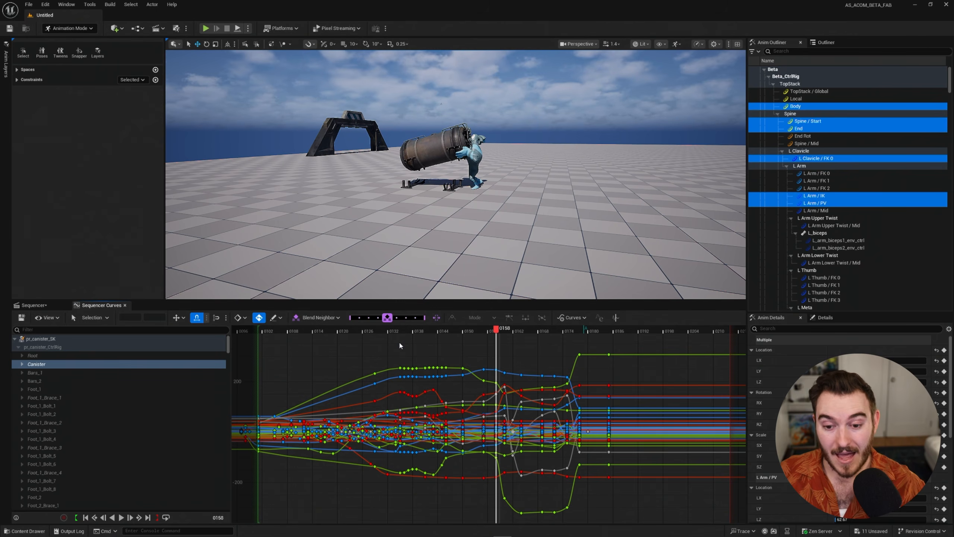